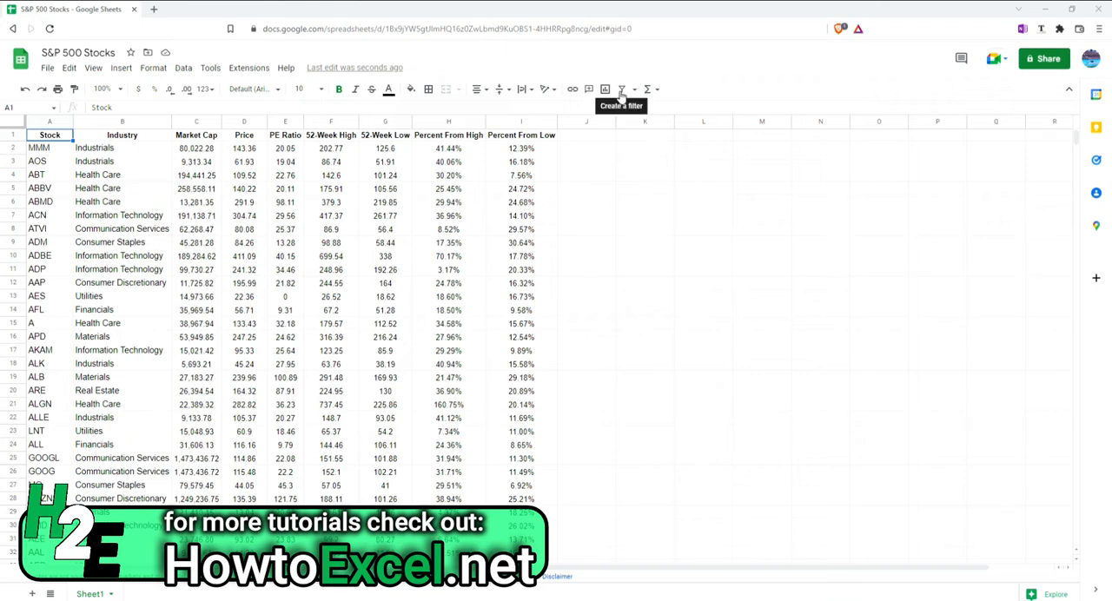
# Create a filter on the stock table, limit the Industry column to Health Care, and remove the filter again
pyautogui.click(621, 89)
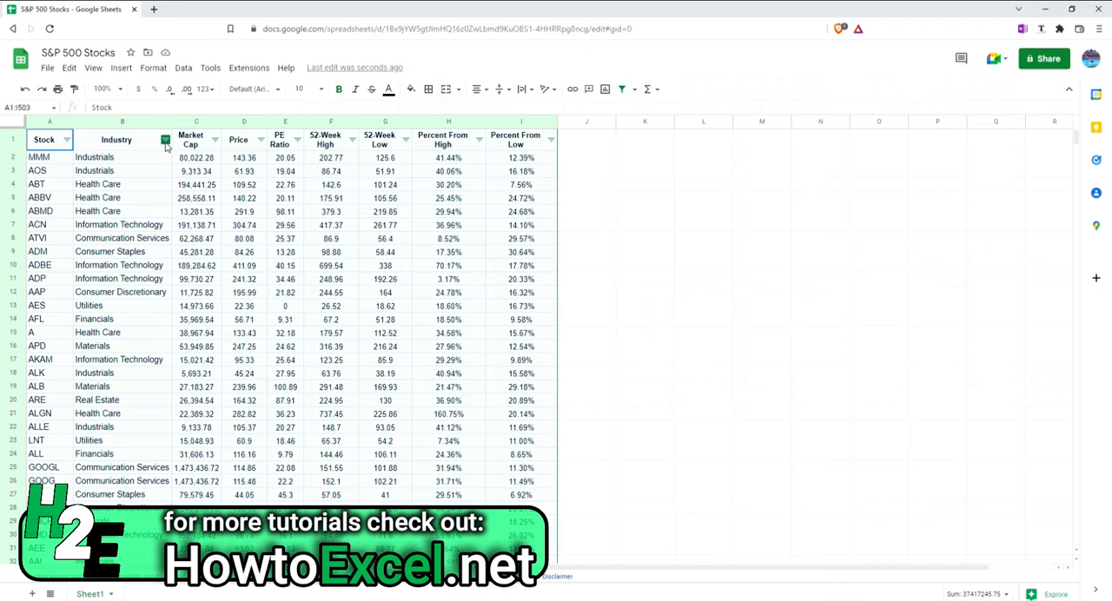
pyautogui.click(165, 140)
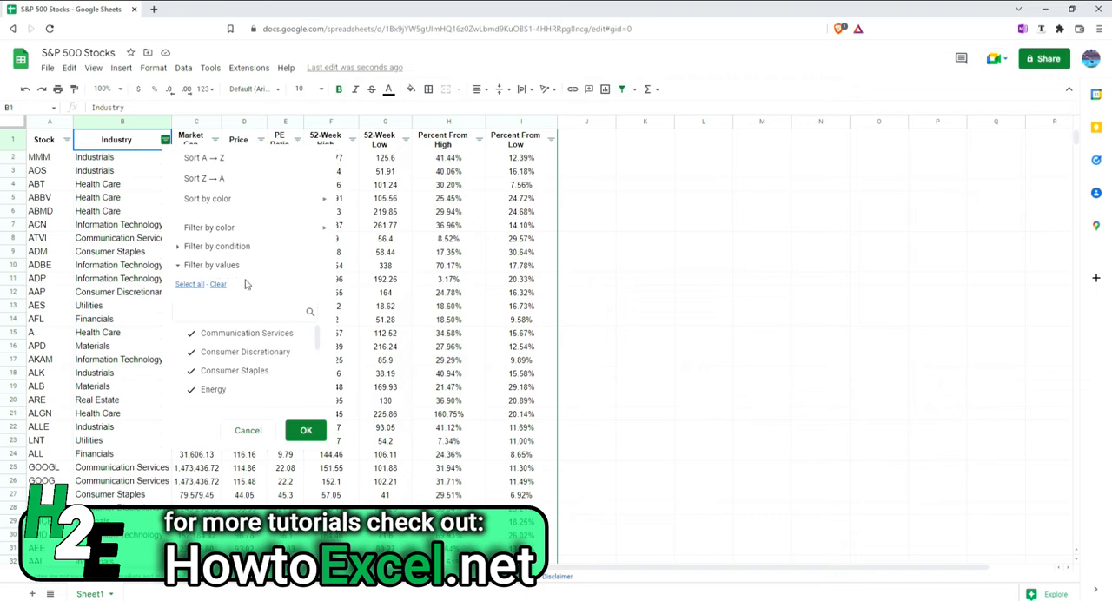
pyautogui.click(218, 284)
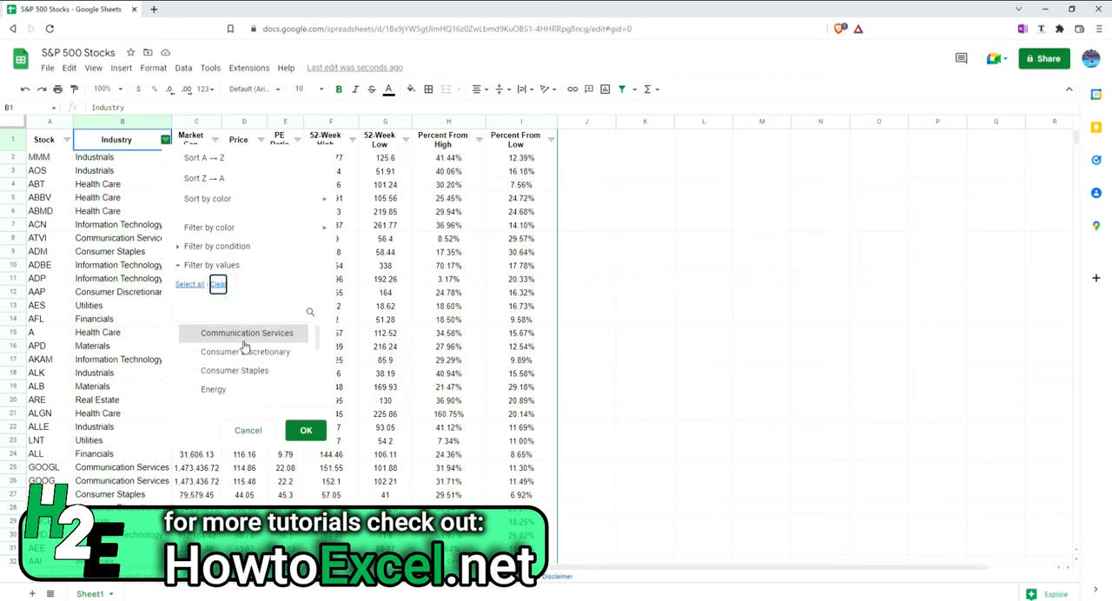
pyautogui.scroll(-1, 243, 356)
pyautogui.click(241, 368)
pyautogui.click(307, 432)
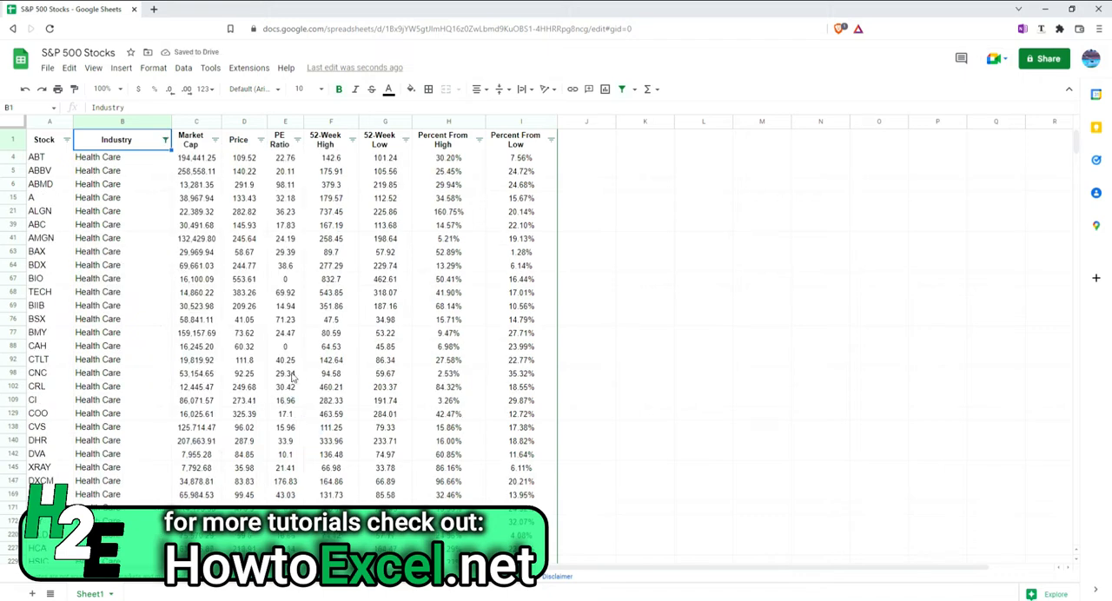
pyautogui.click(622, 89)
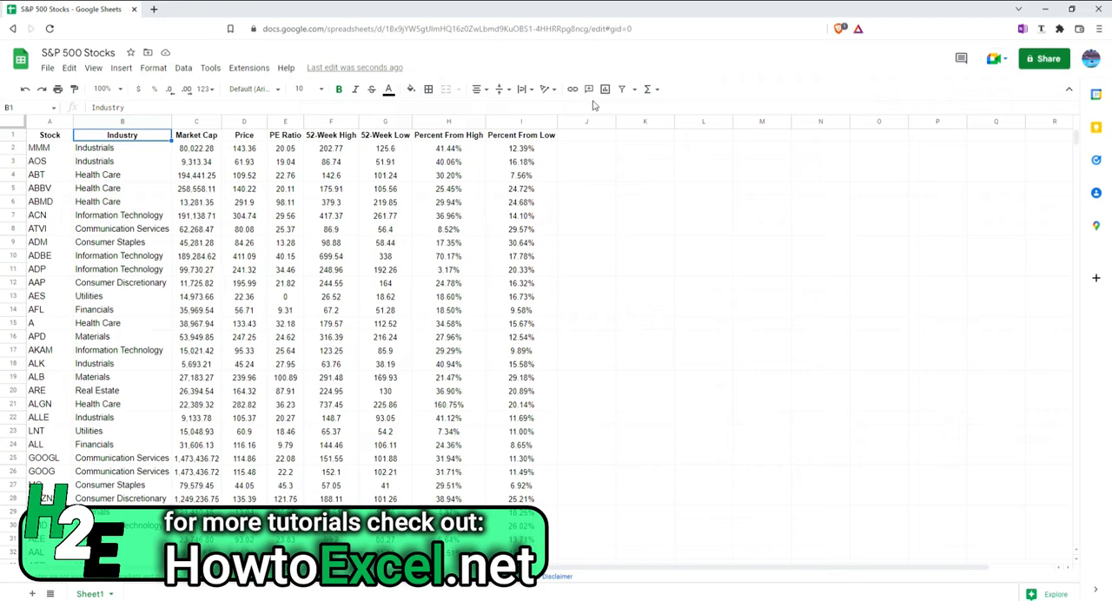
# Turn the table filter back on, examine the filter conditions offered for the Industry column, and remove the filter
pyautogui.click(620, 90)
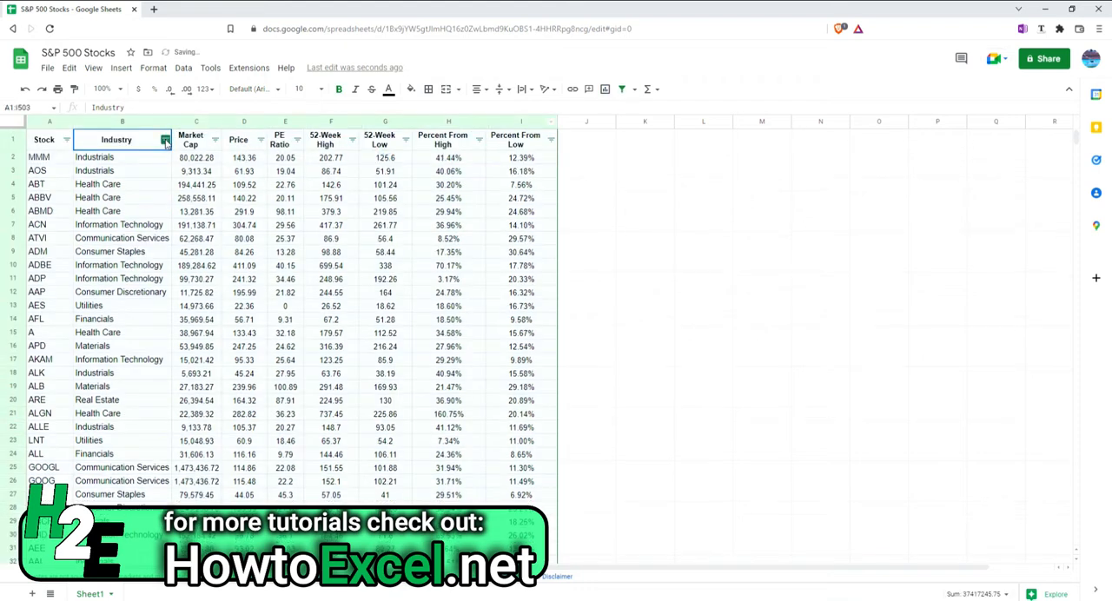
pyautogui.click(165, 139)
pyautogui.click(246, 246)
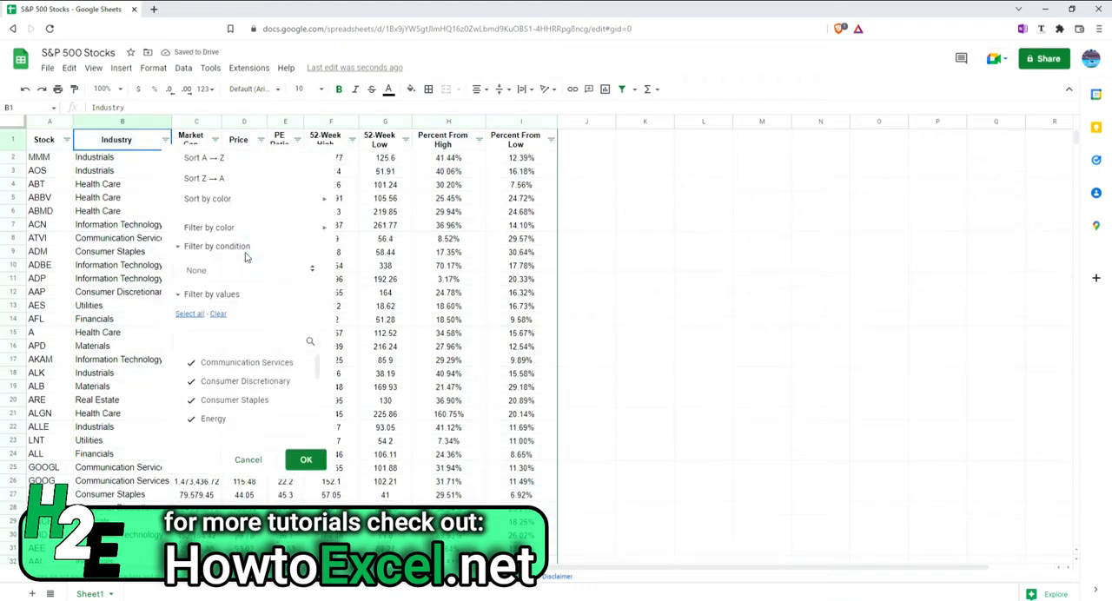
pyautogui.click(242, 271)
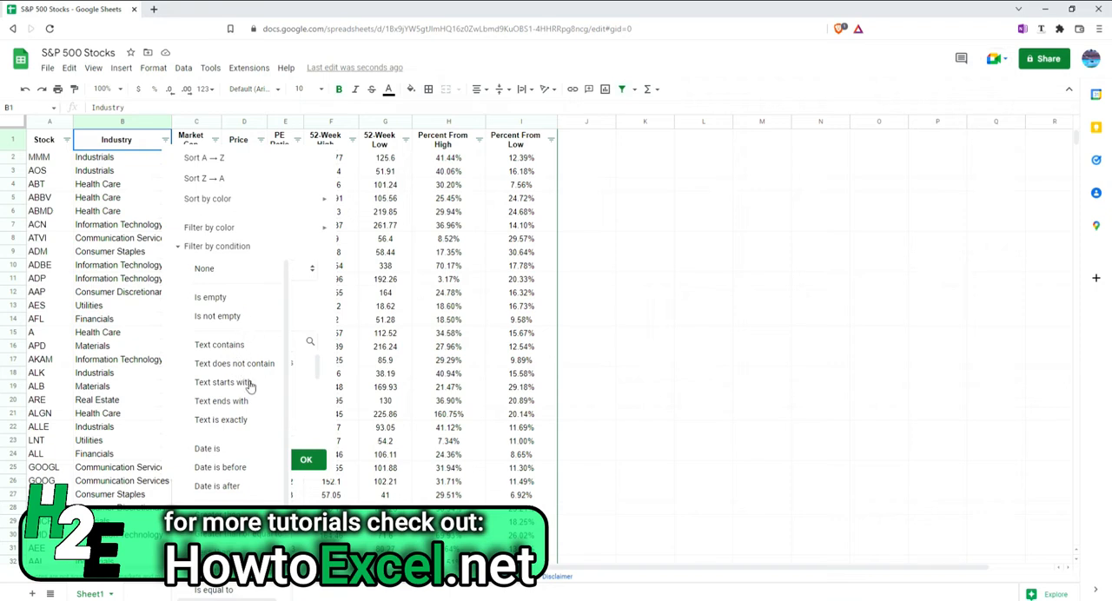
pyautogui.scroll(-1, 254, 402)
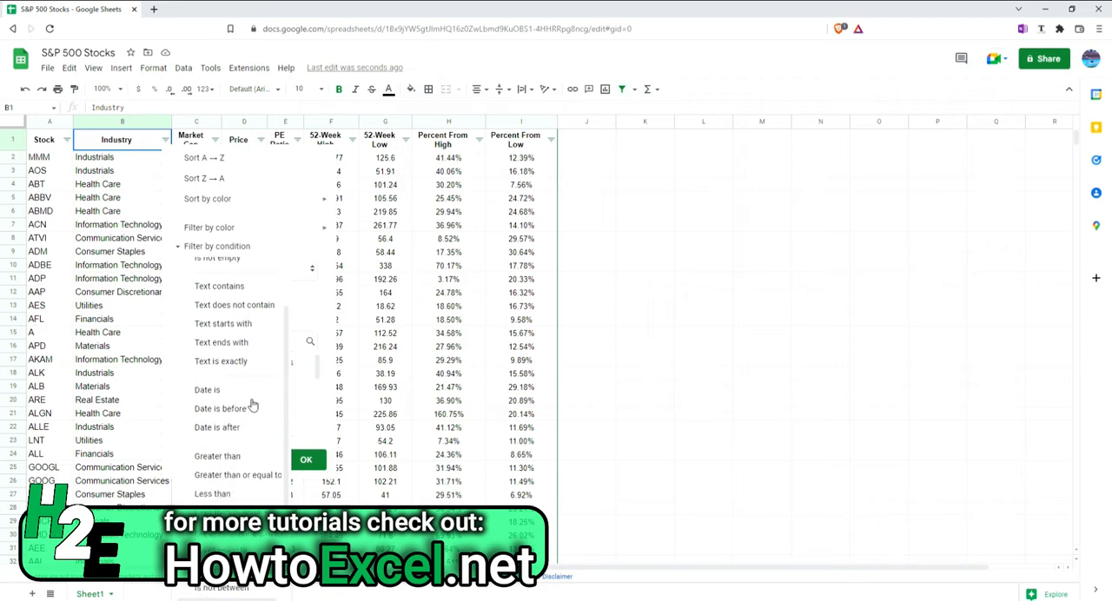
pyautogui.scroll(-1, 237, 500)
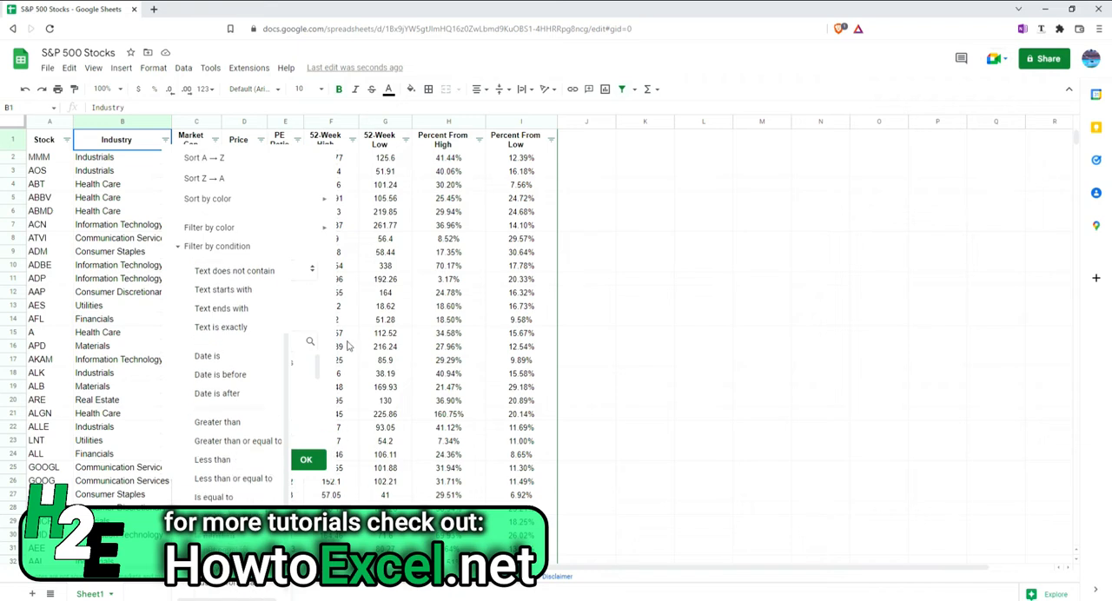
pyautogui.click(189, 244)
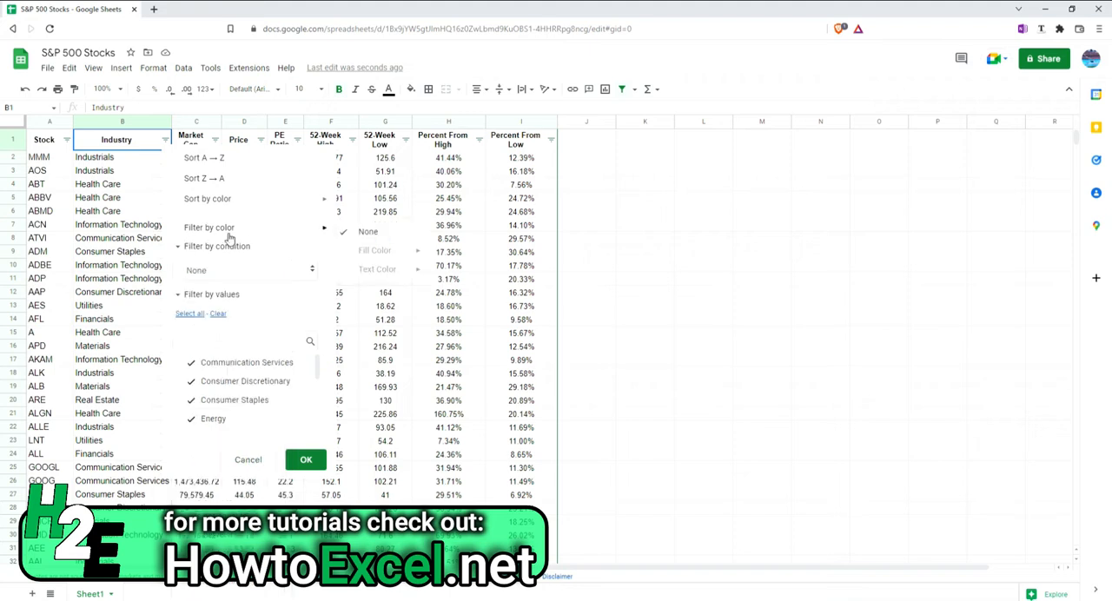
pyautogui.click(427, 351)
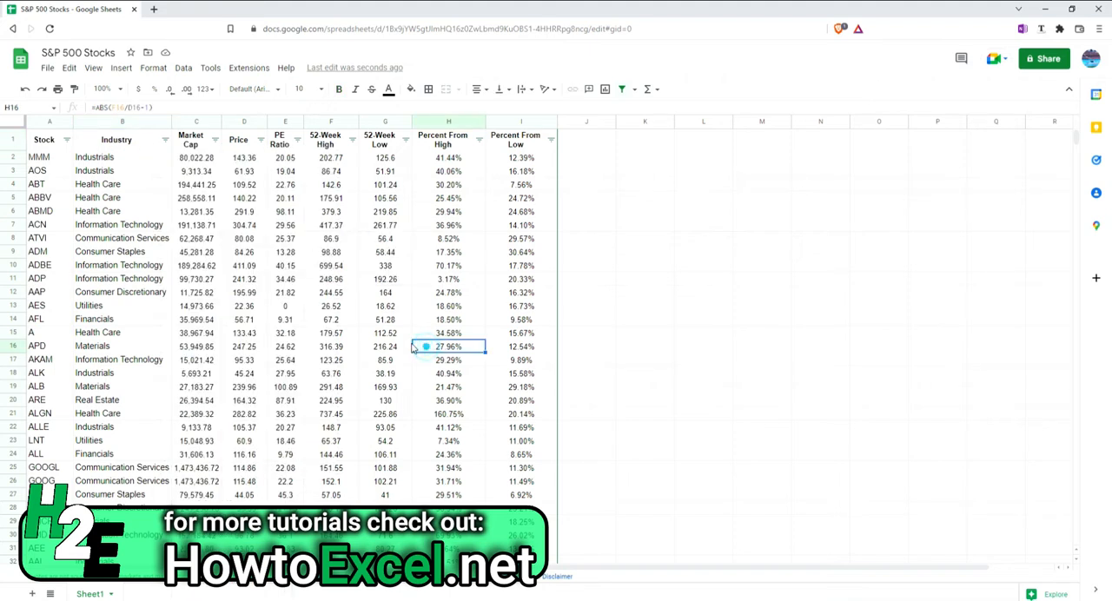
pyautogui.click(622, 89)
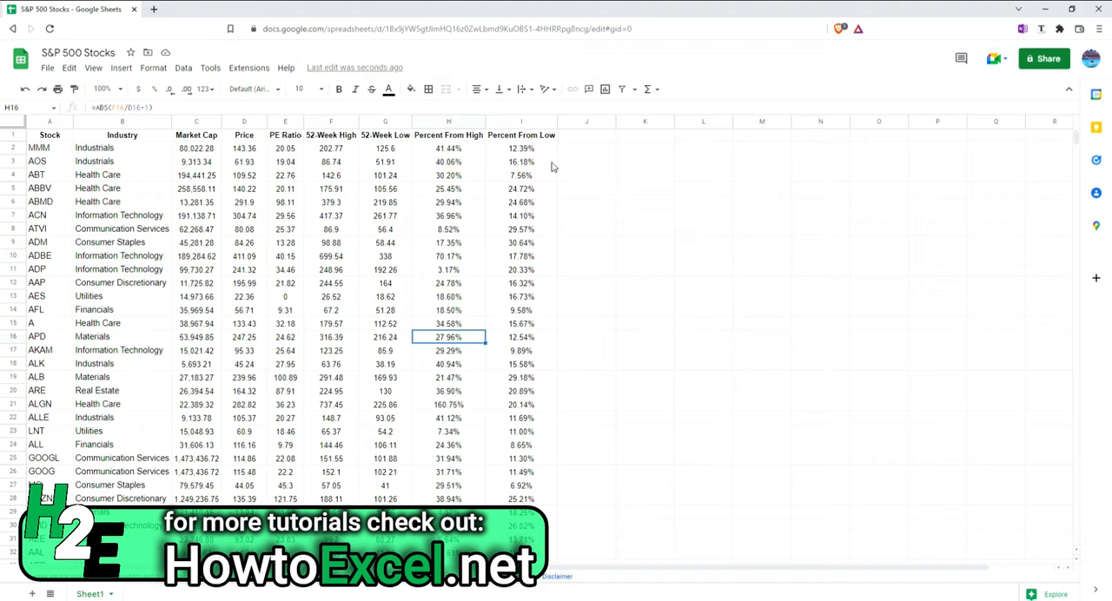
pyautogui.click(635, 89)
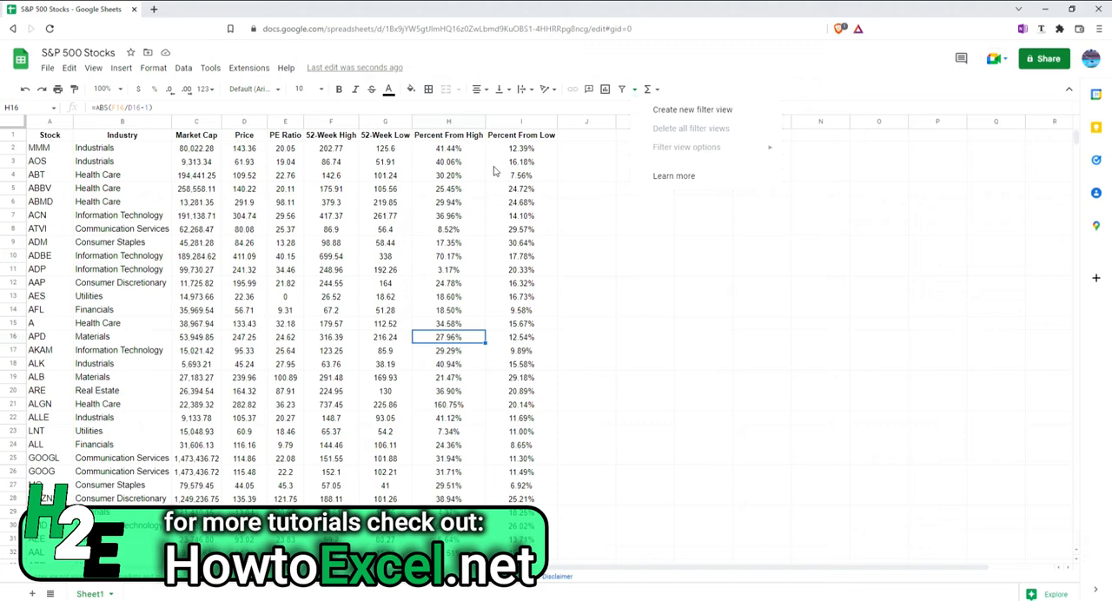
pyautogui.click(449, 188)
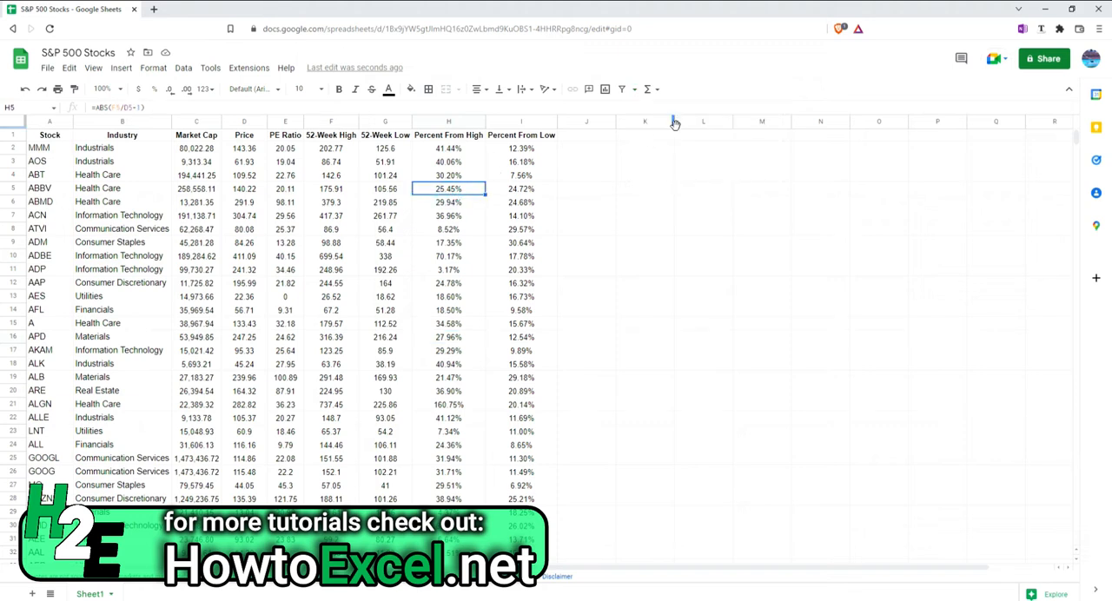
# Create a filter on the stock table and show only rows whose Percent From Low is less than 10%
pyautogui.click(622, 88)
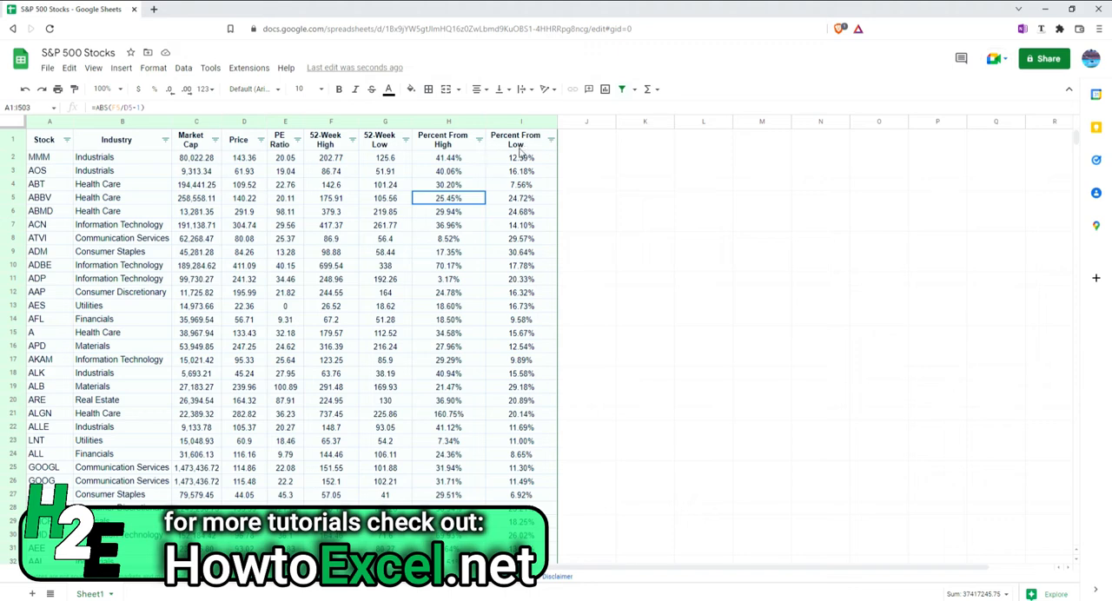
pyautogui.click(530, 160)
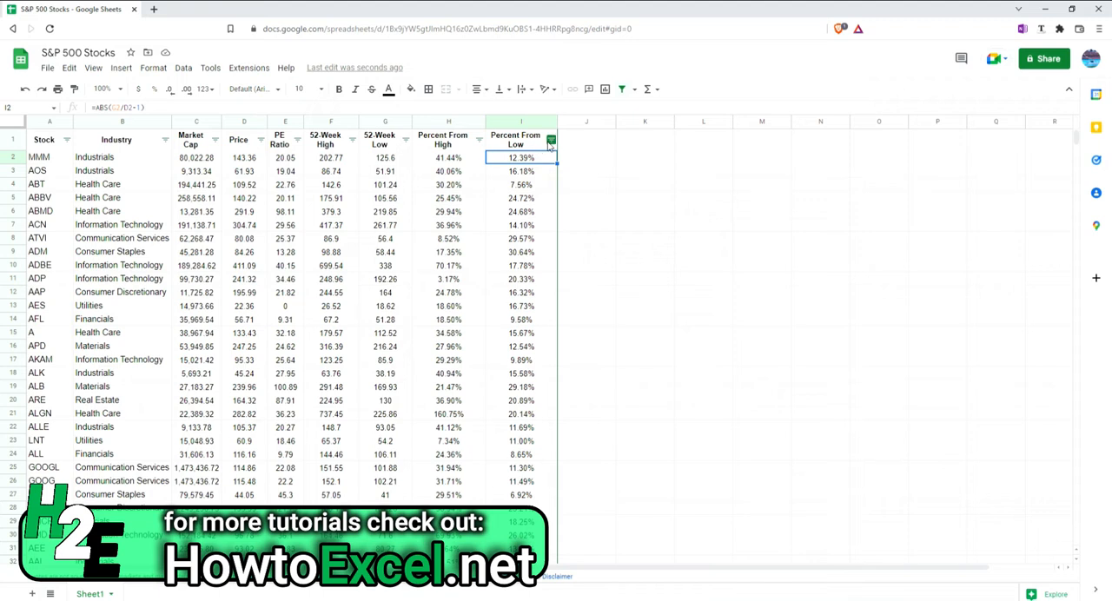
pyautogui.click(550, 140)
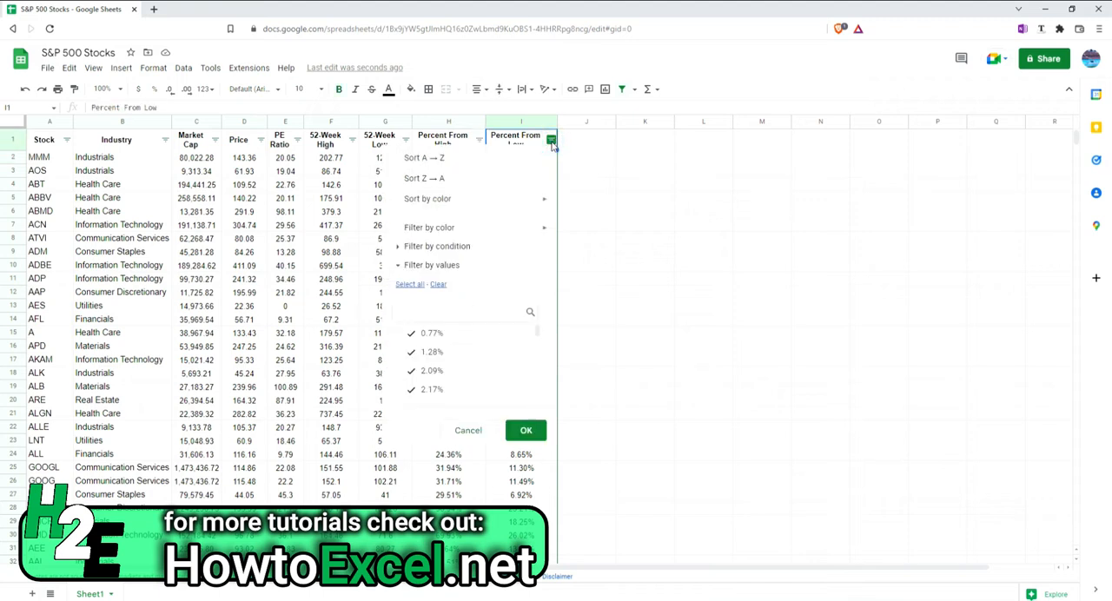
pyautogui.click(454, 246)
pyautogui.click(463, 271)
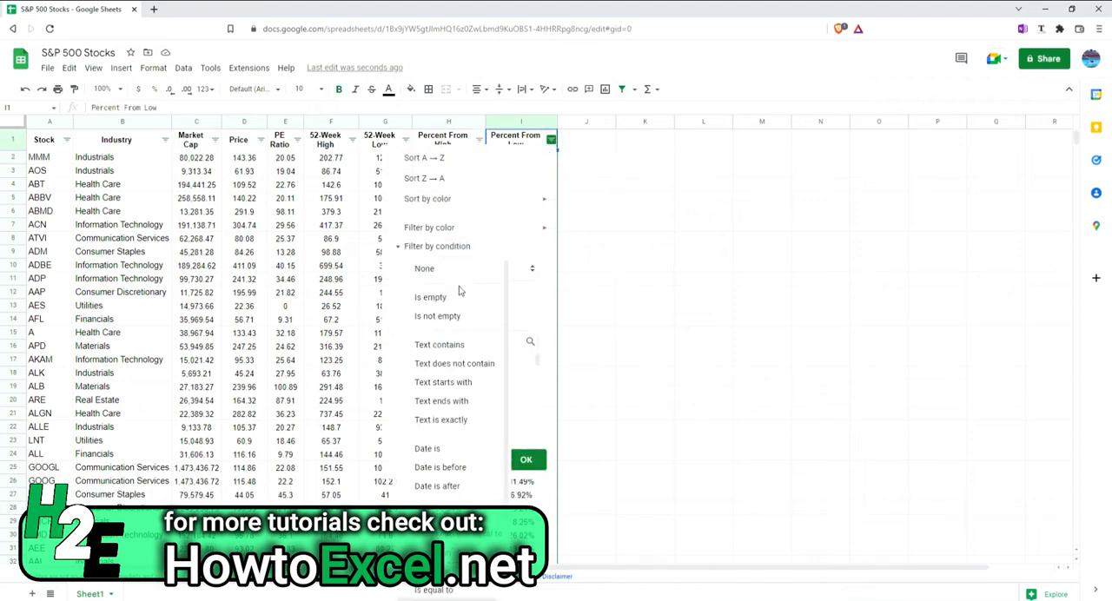
pyautogui.scroll(-1, 460, 300)
pyautogui.click(453, 499)
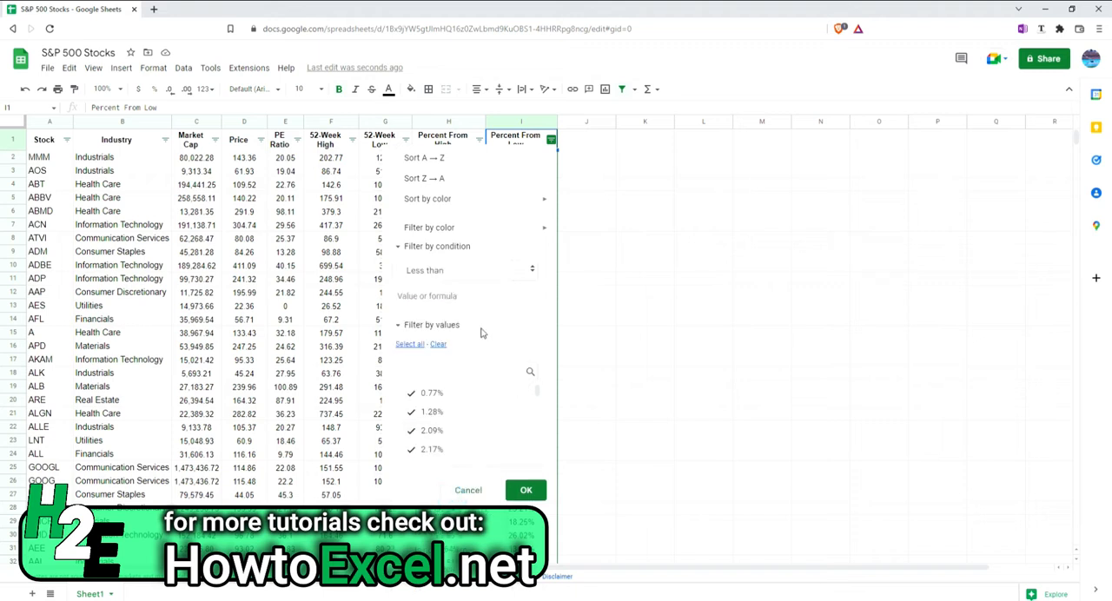
pyautogui.click(473, 294)
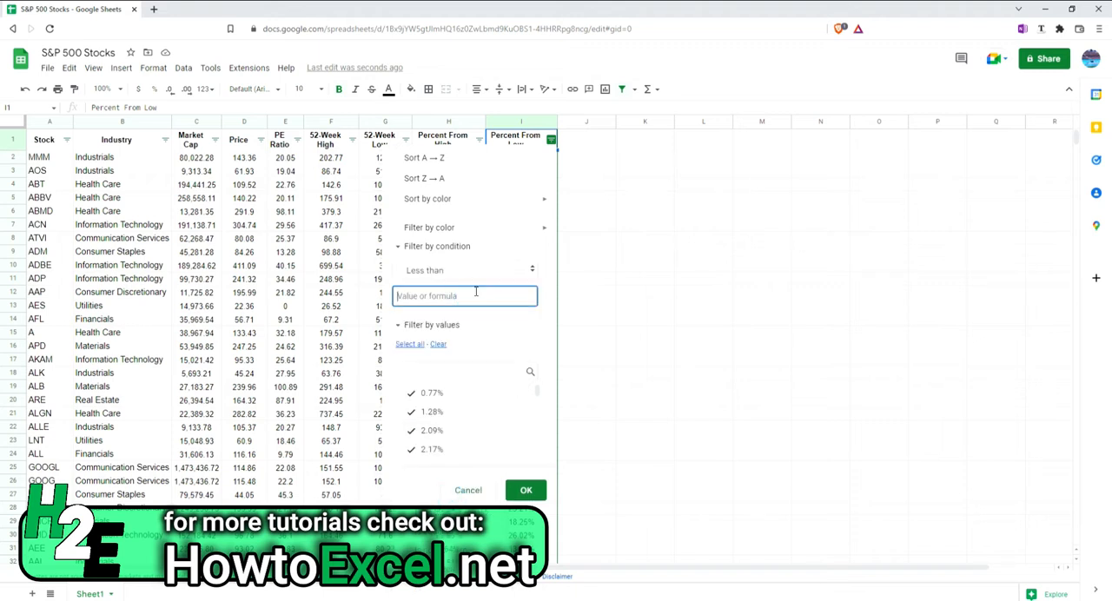
pyautogui.write('10')
pyautogui.click(526, 491)
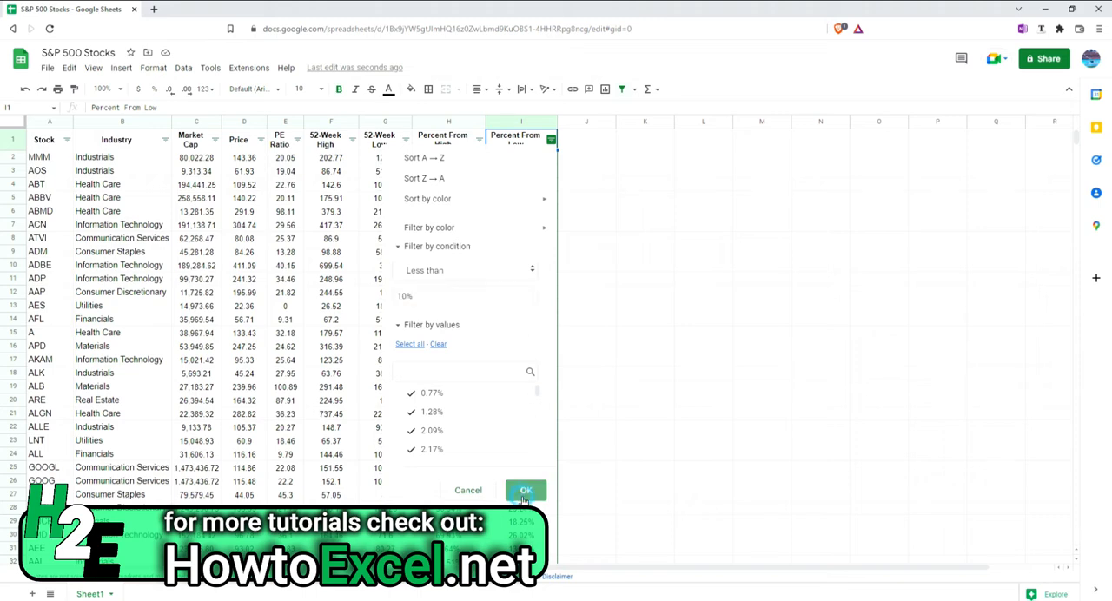
pyautogui.scroll(-5, 538, 301)
pyautogui.scroll(-3, 539, 301)
pyautogui.scroll(8, 534, 295)
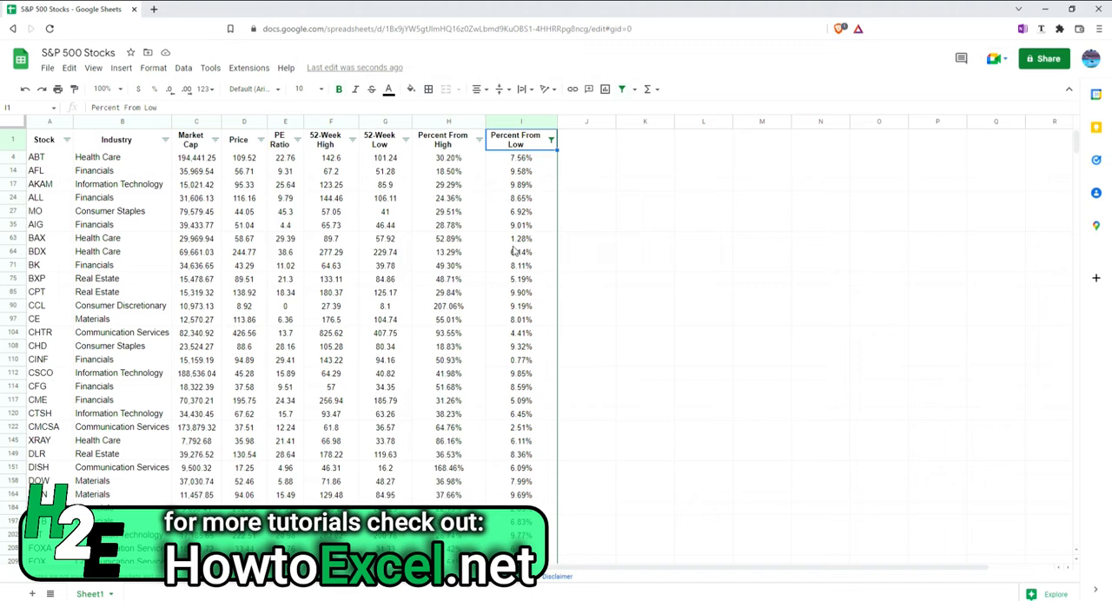
# Save the current filter as a filter view named Near 52-Week Lows, and remove the regular filter from the sheet
pyautogui.click(638, 91)
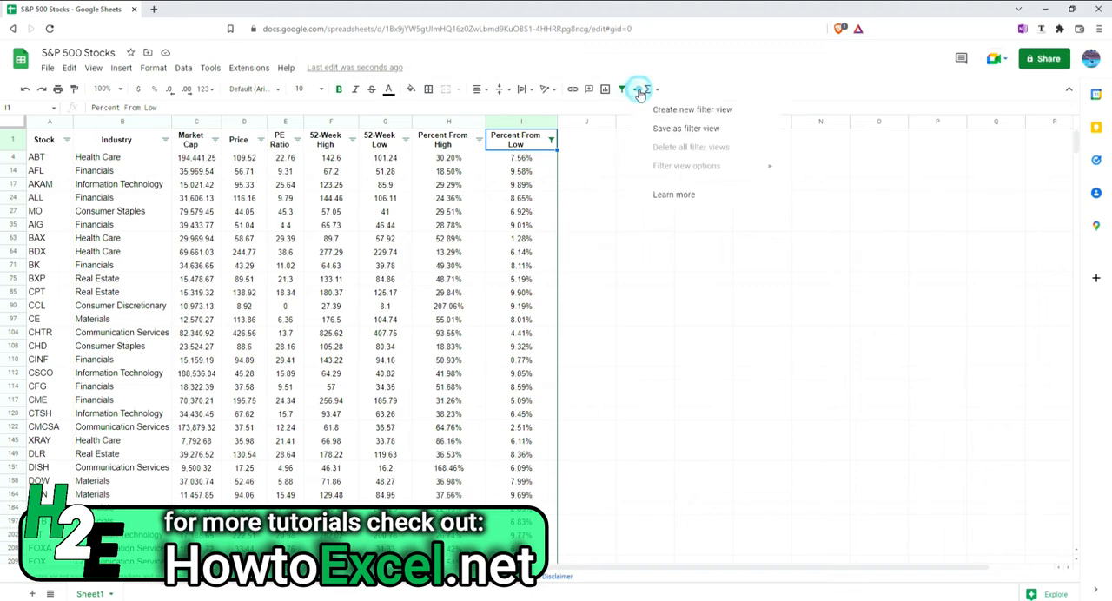
pyautogui.click(675, 131)
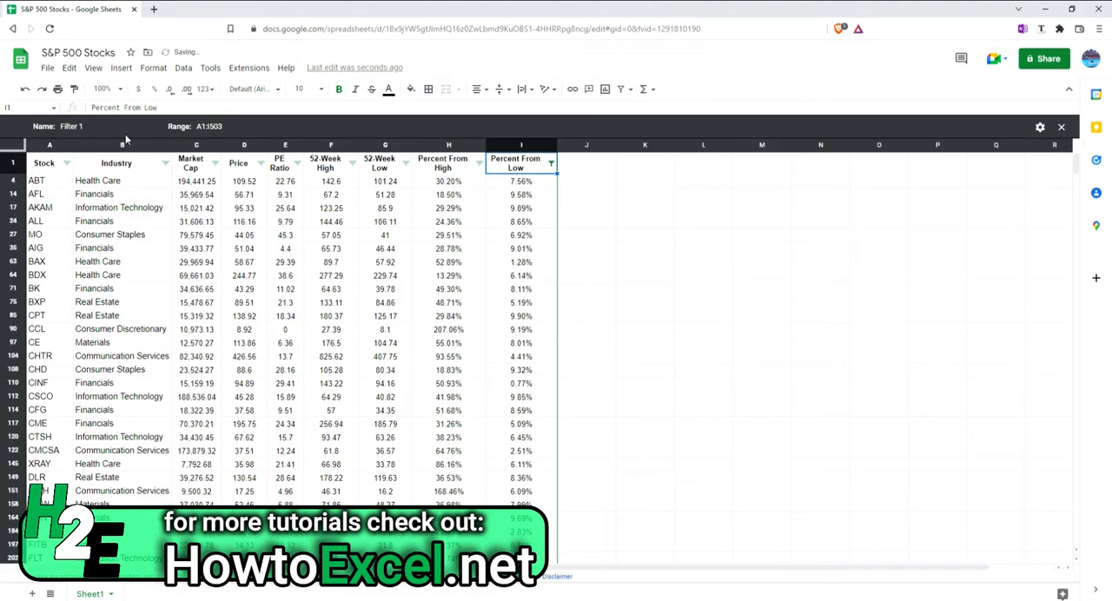
pyautogui.click(90, 128)
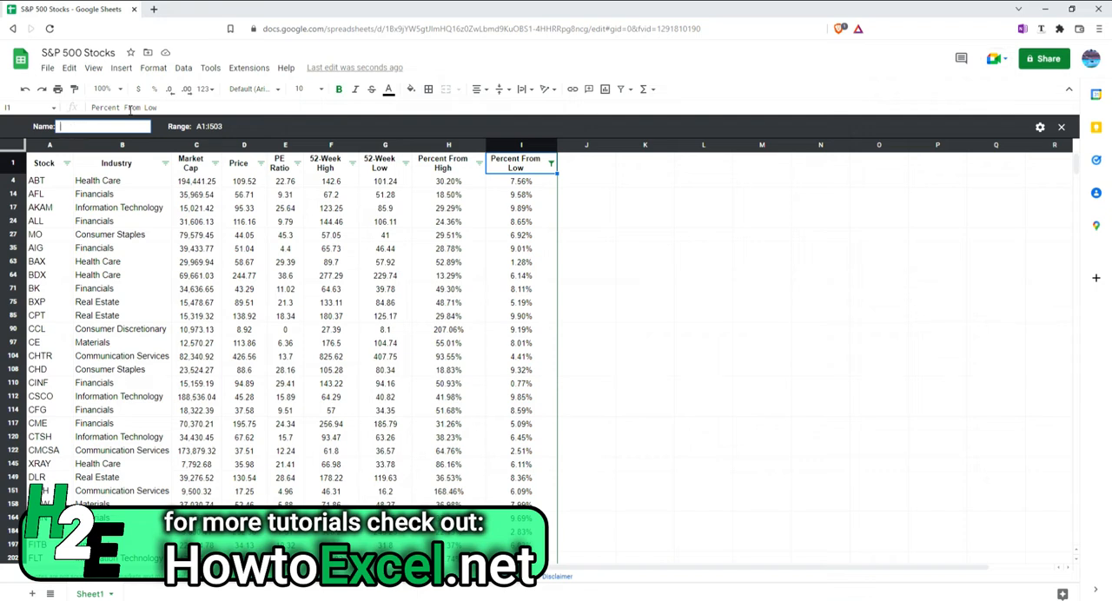
pyautogui.write('52-Wee')
pyautogui.write('k Low')
pyautogui.write('Near')
pyautogui.press('Return')
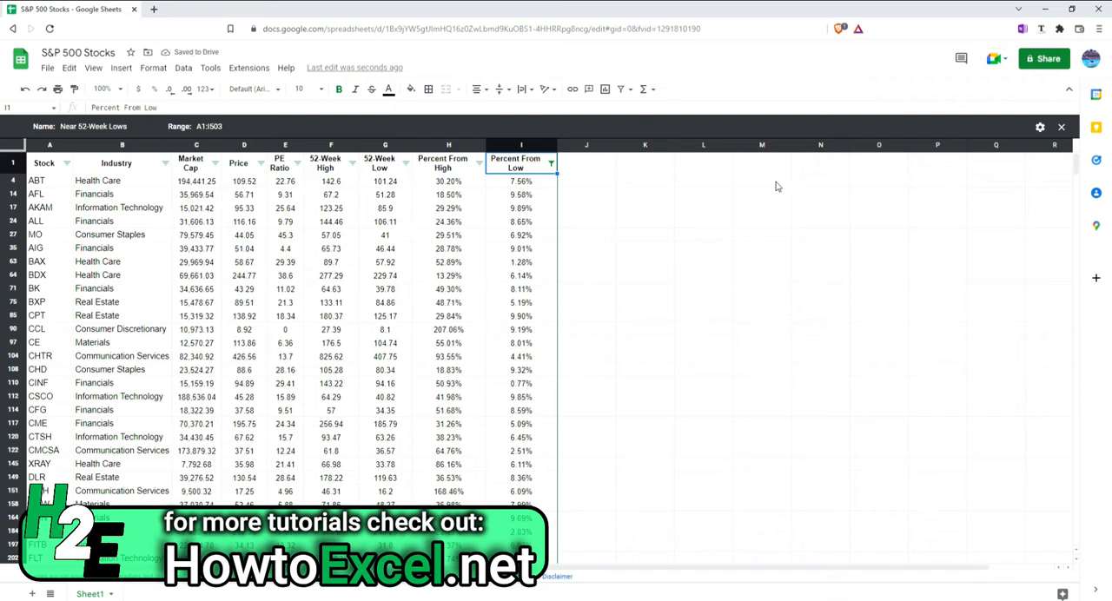
pyautogui.click(1061, 128)
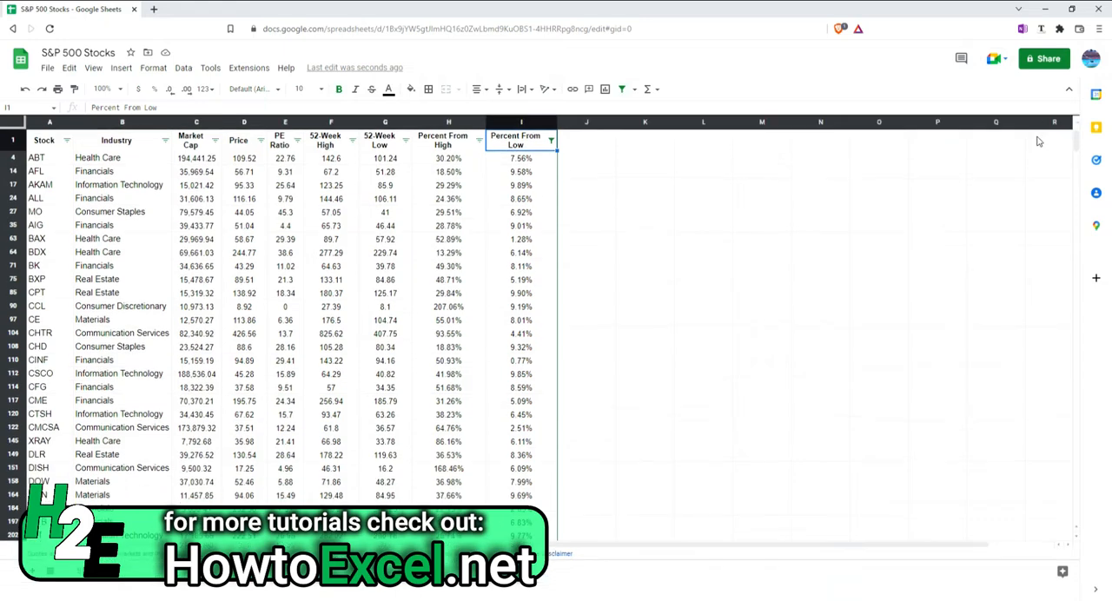
pyautogui.click(623, 89)
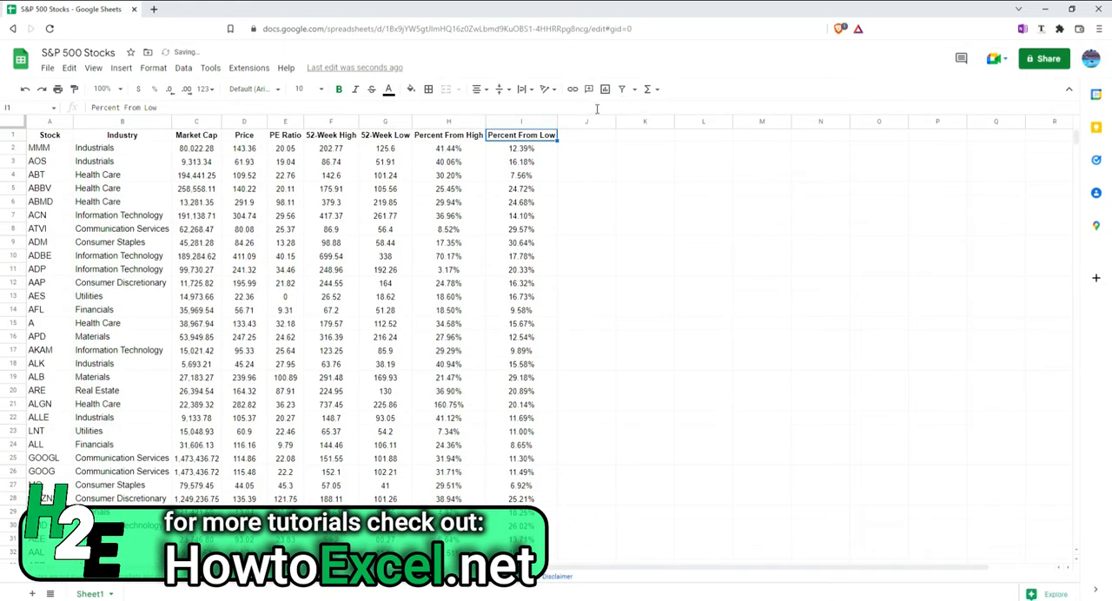
# Apply the saved Near 52-Week Lows filter view to the unfiltered sheet and close it after viewing
pyautogui.click(635, 88)
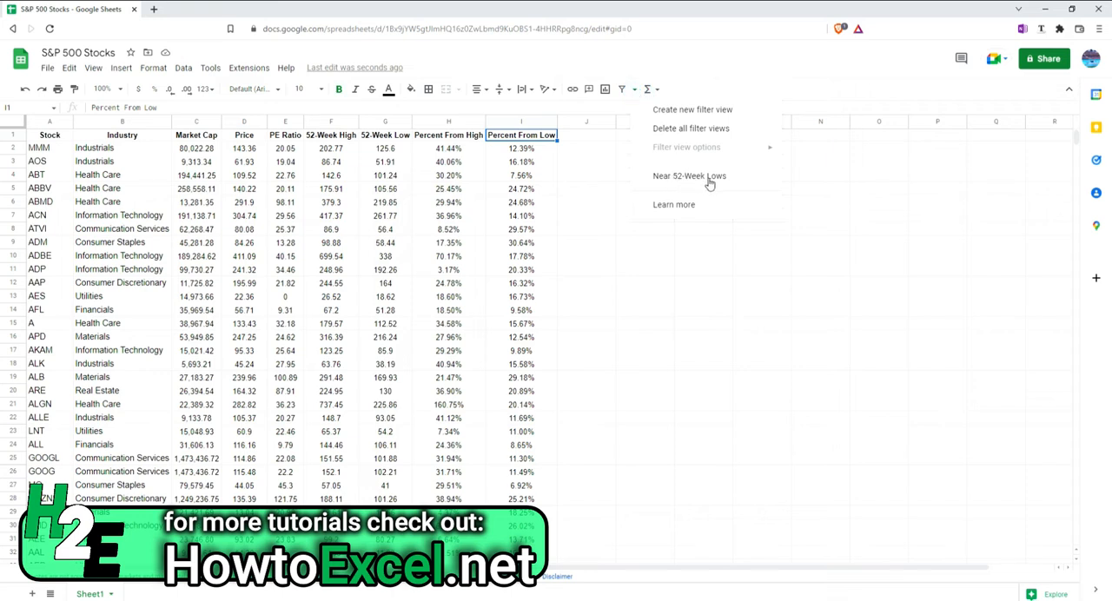
pyautogui.click(184, 70)
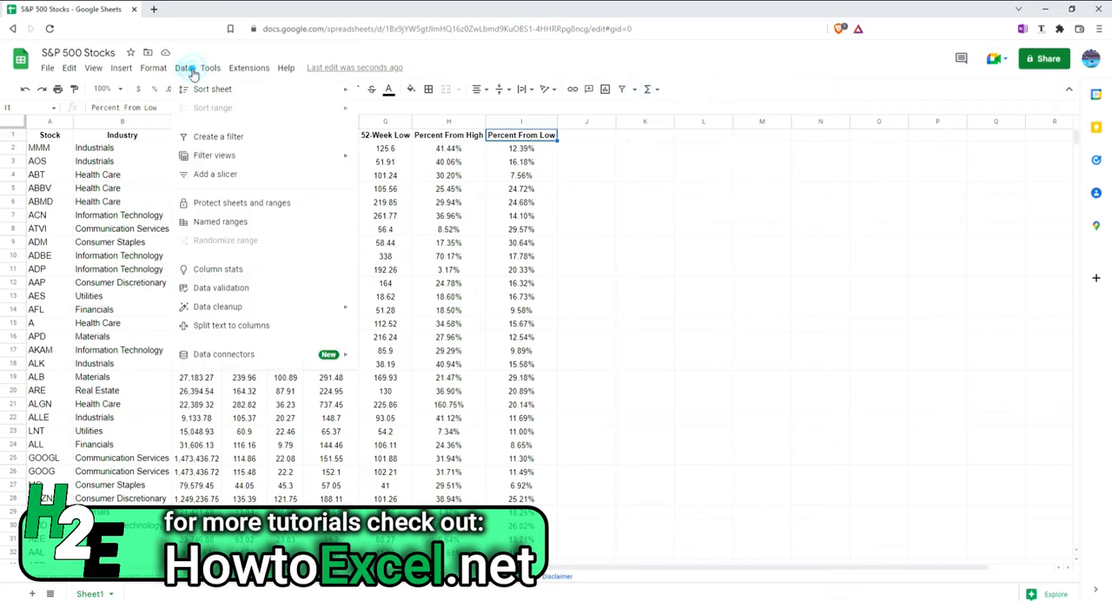
pyautogui.moveTo(269, 160)
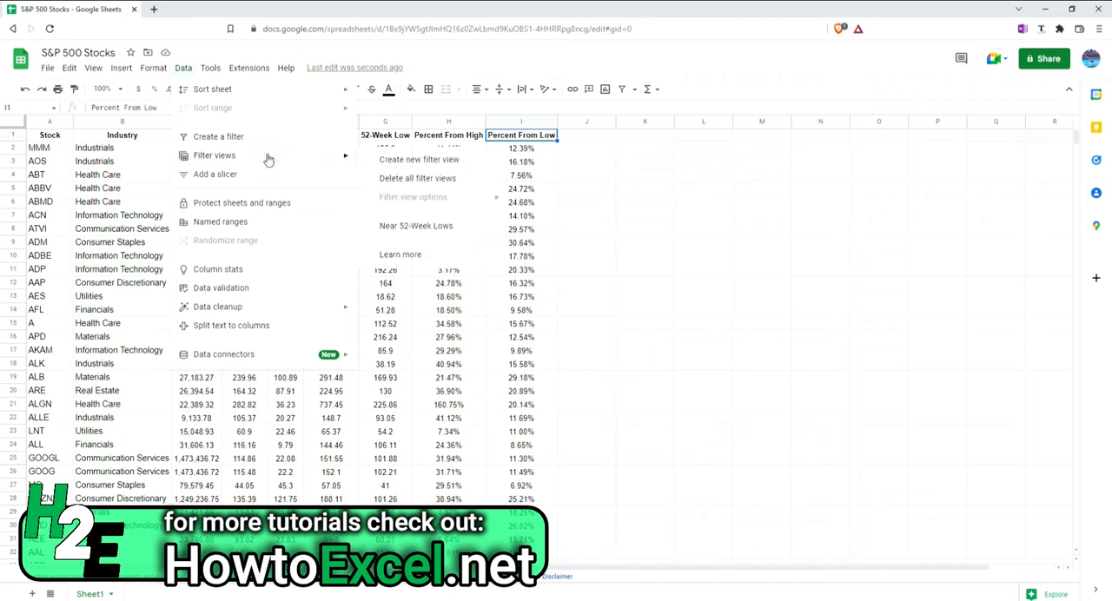
pyautogui.click(417, 225)
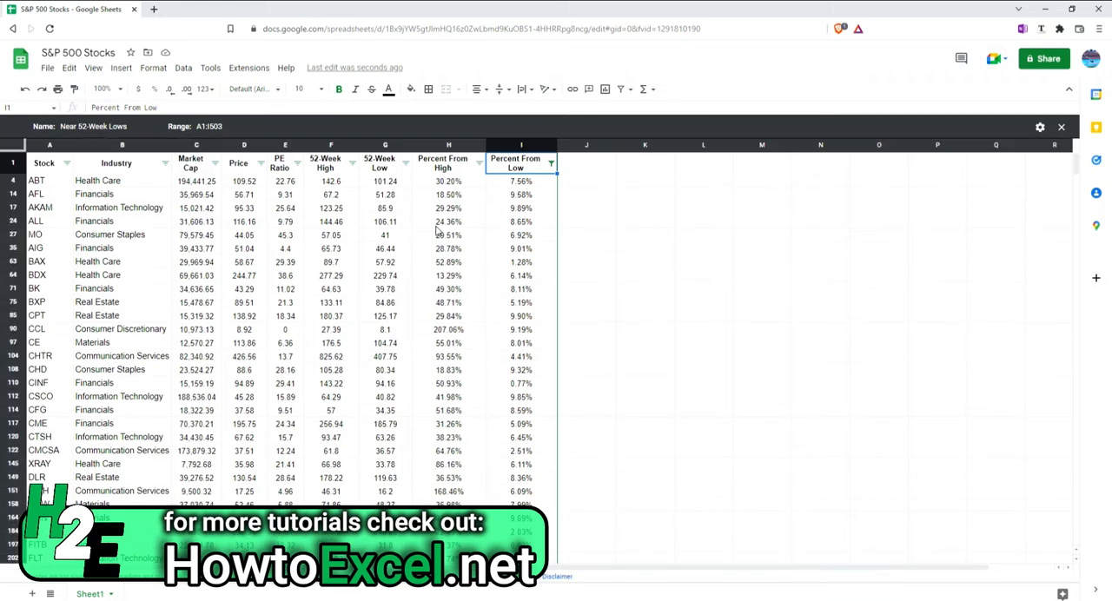
pyautogui.click(1061, 127)
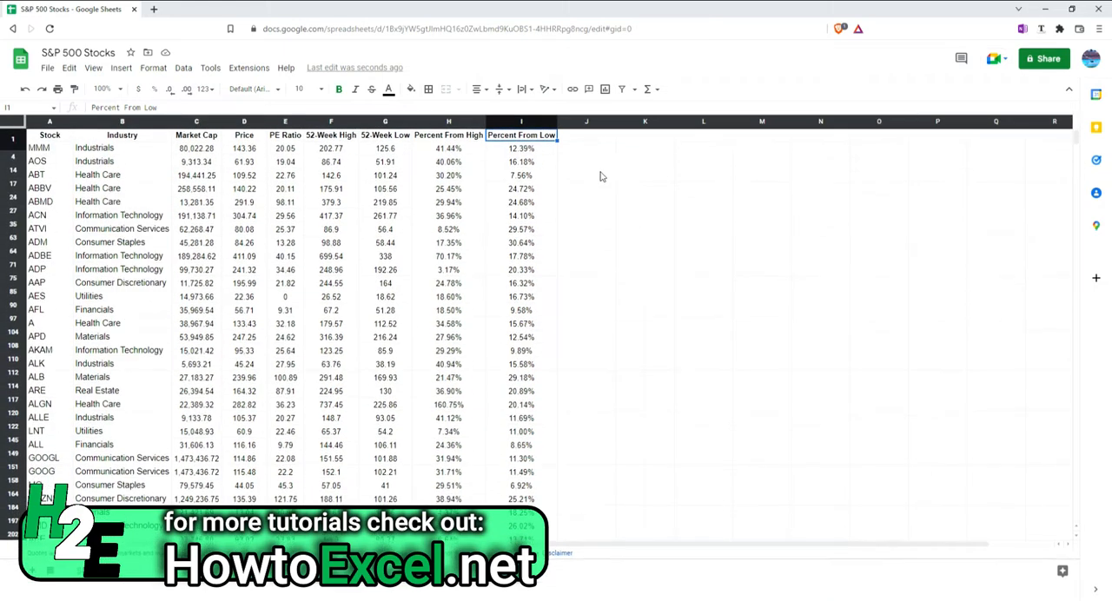
# Create a new filter view named Healthcare Stocks Within 10% of Their 52-Week Lows
pyautogui.click(635, 90)
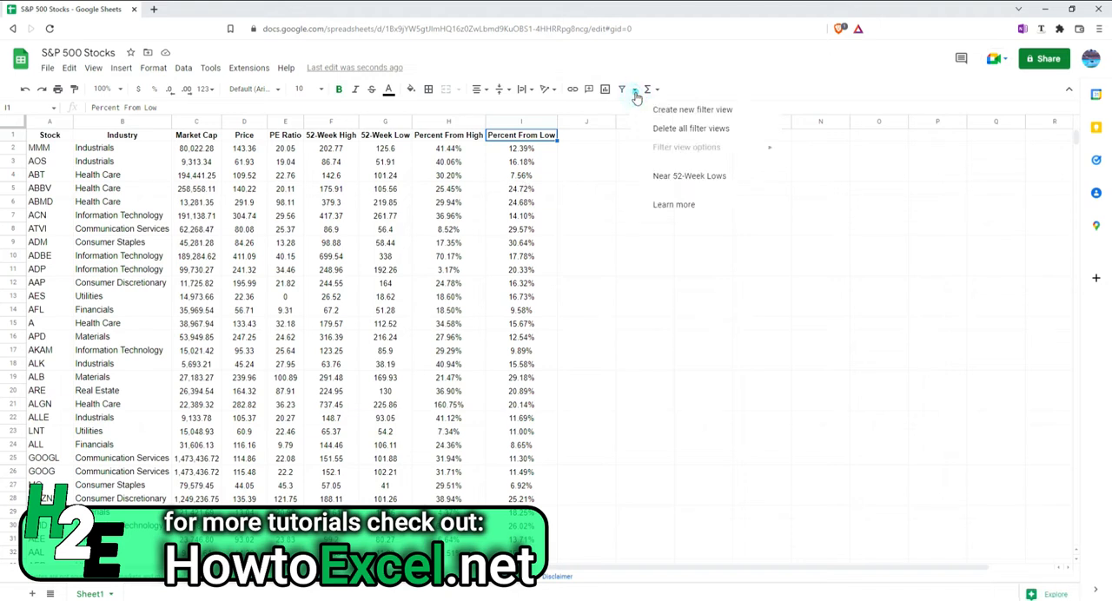
pyautogui.click(689, 110)
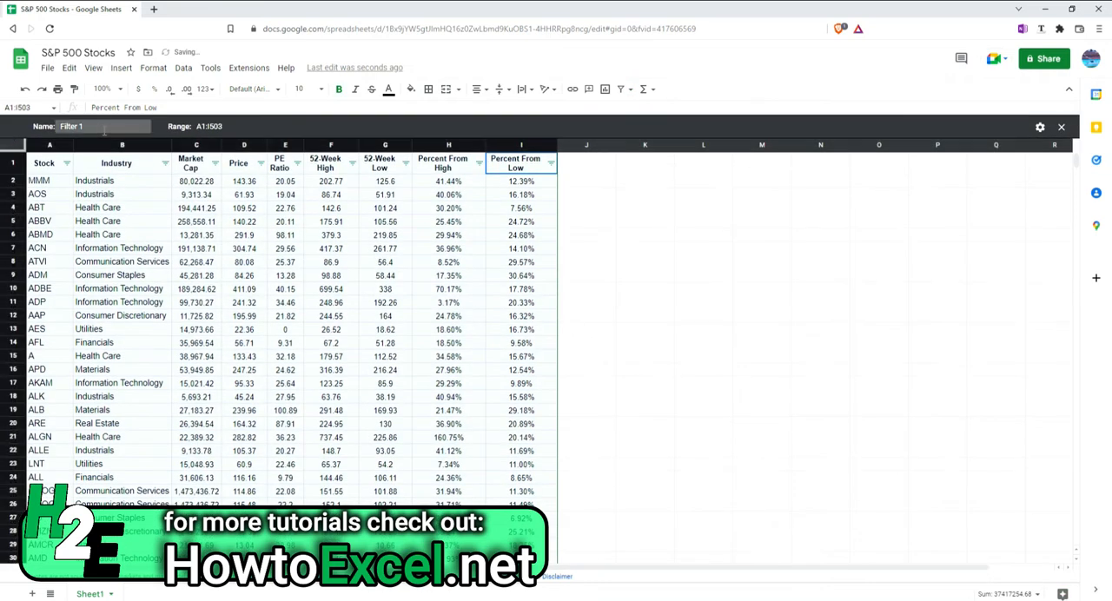
pyautogui.click(98, 122)
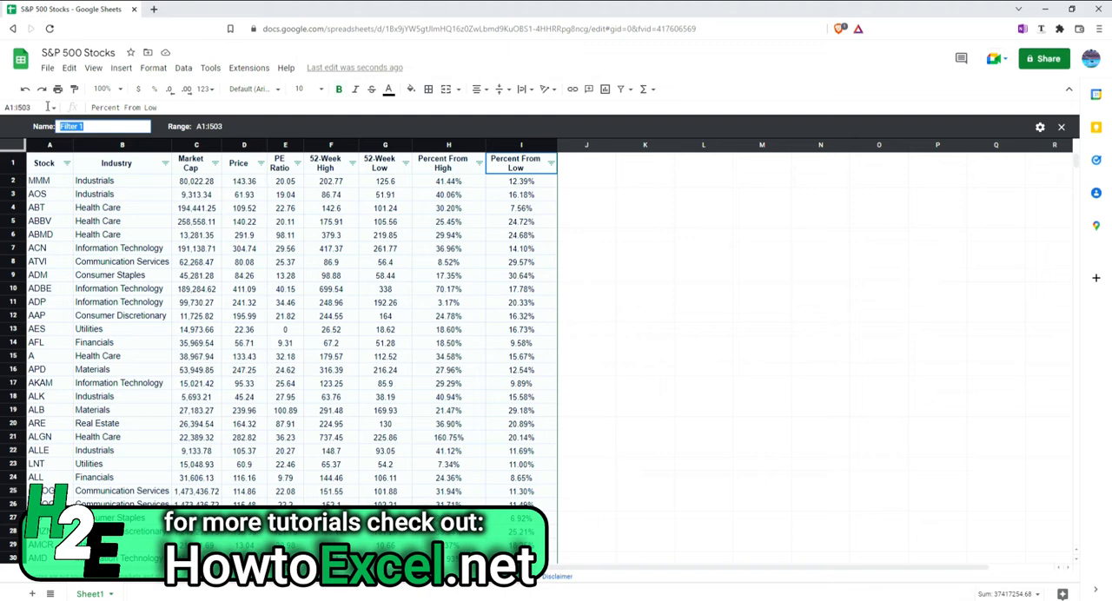
pyautogui.write('Healthcare Stock')
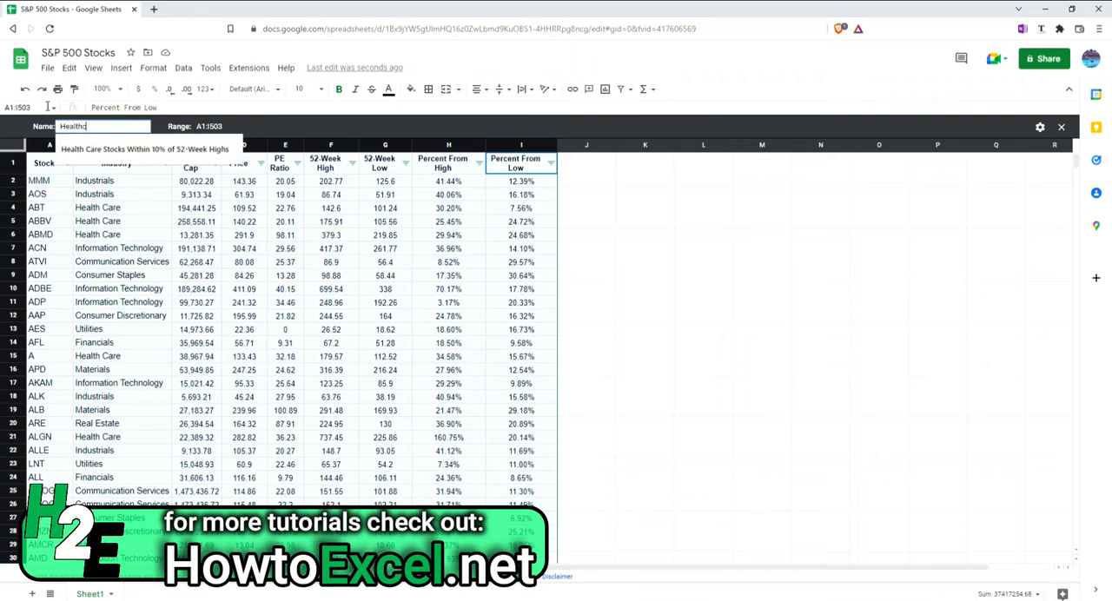
pyautogui.write('With')
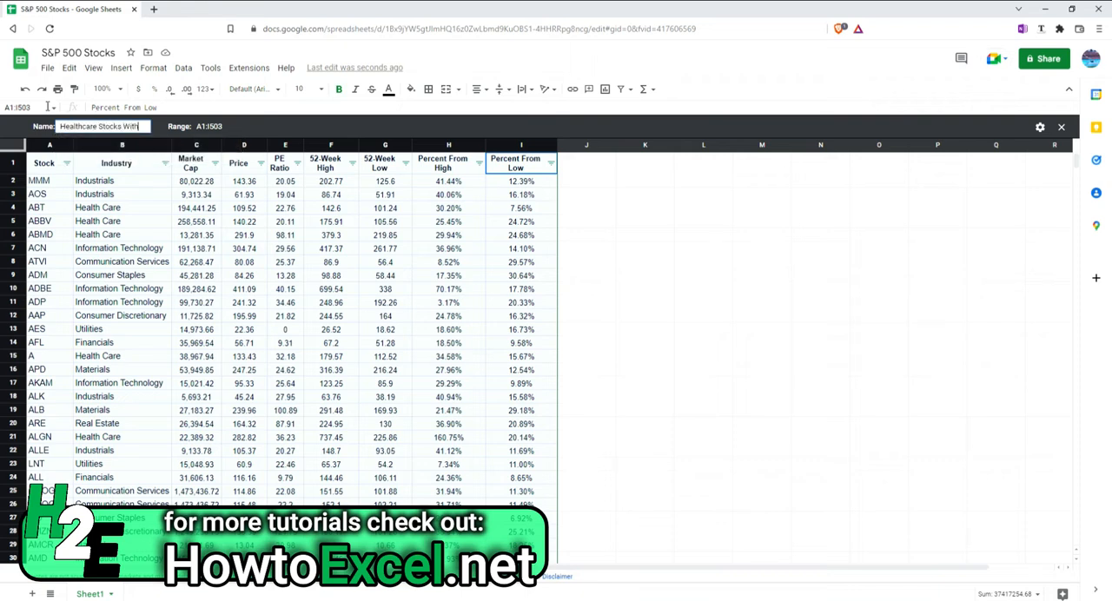
pyautogui.write('in 10% of Their 52-week Low')
pyautogui.press('Return')
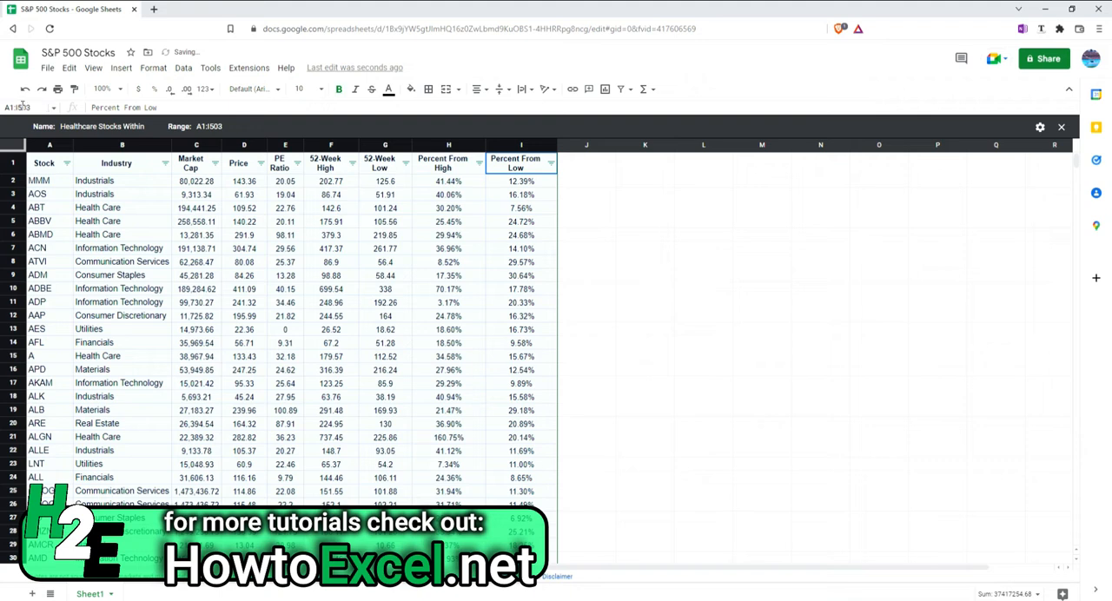
# Filter the Industry column in this filter view to show only Health Care stocks
pyautogui.click(165, 164)
pyautogui.click(218, 307)
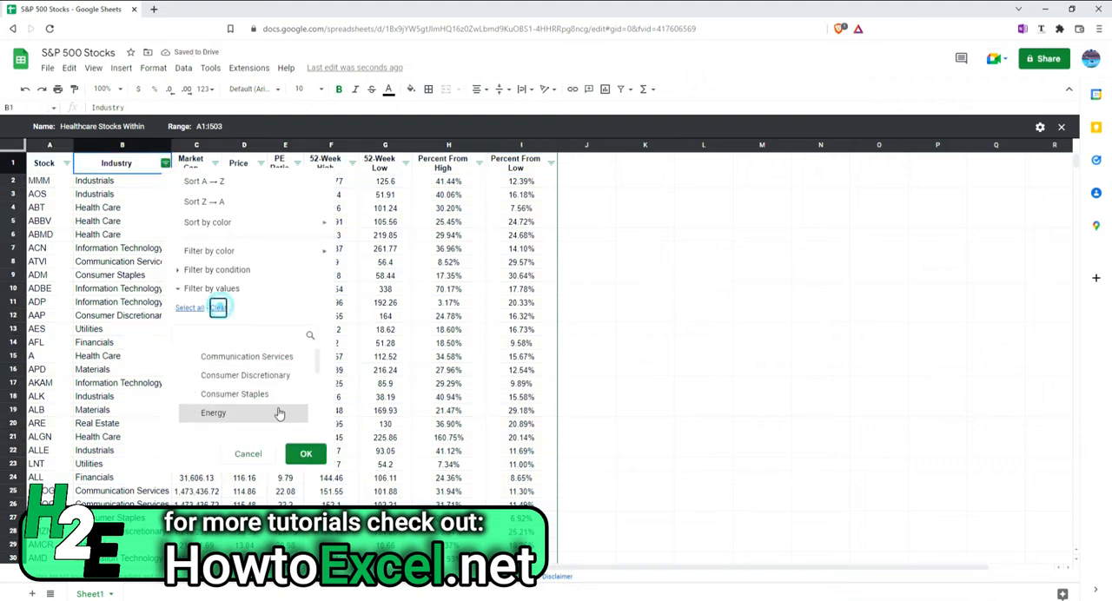
pyautogui.scroll(-2, 288, 408)
pyautogui.click(269, 398)
pyautogui.click(300, 454)
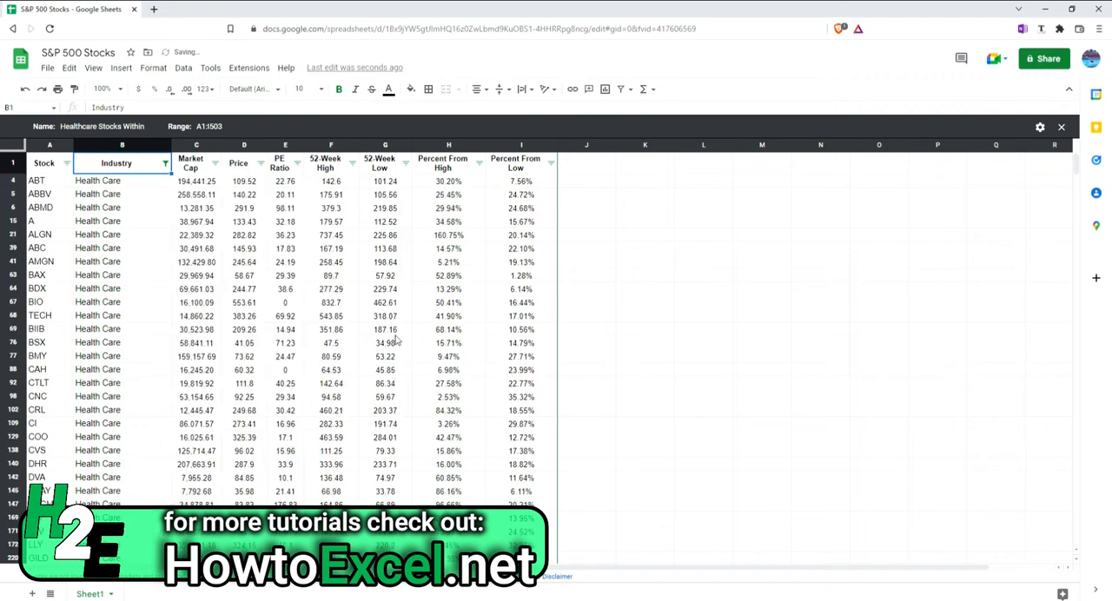
# Add a condition to the Percent From Low column so only rows less than 10% are shown
pyautogui.click(551, 164)
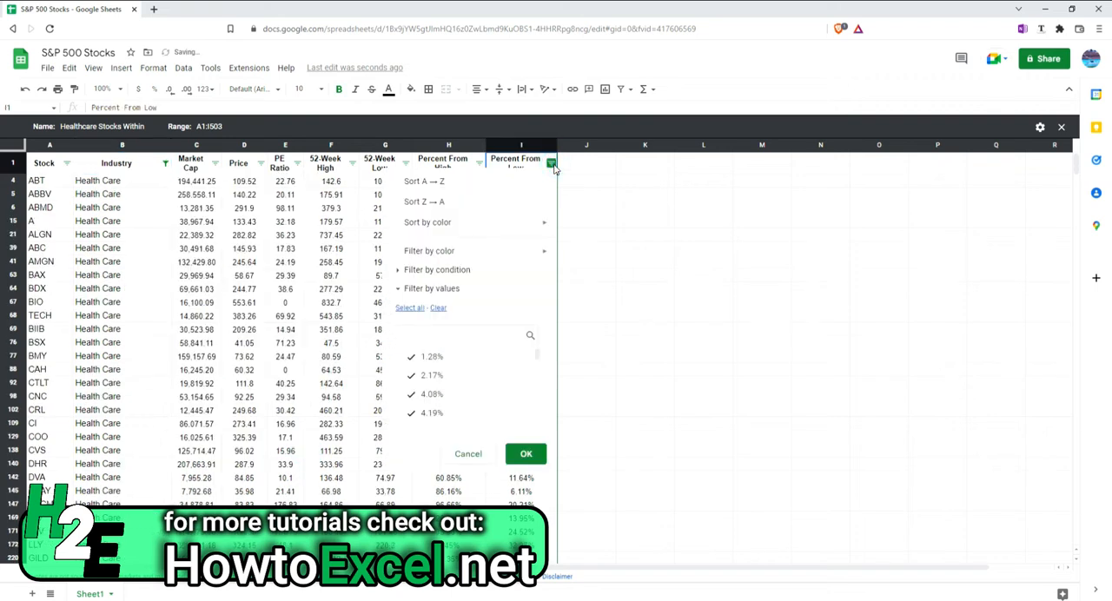
pyautogui.click(458, 271)
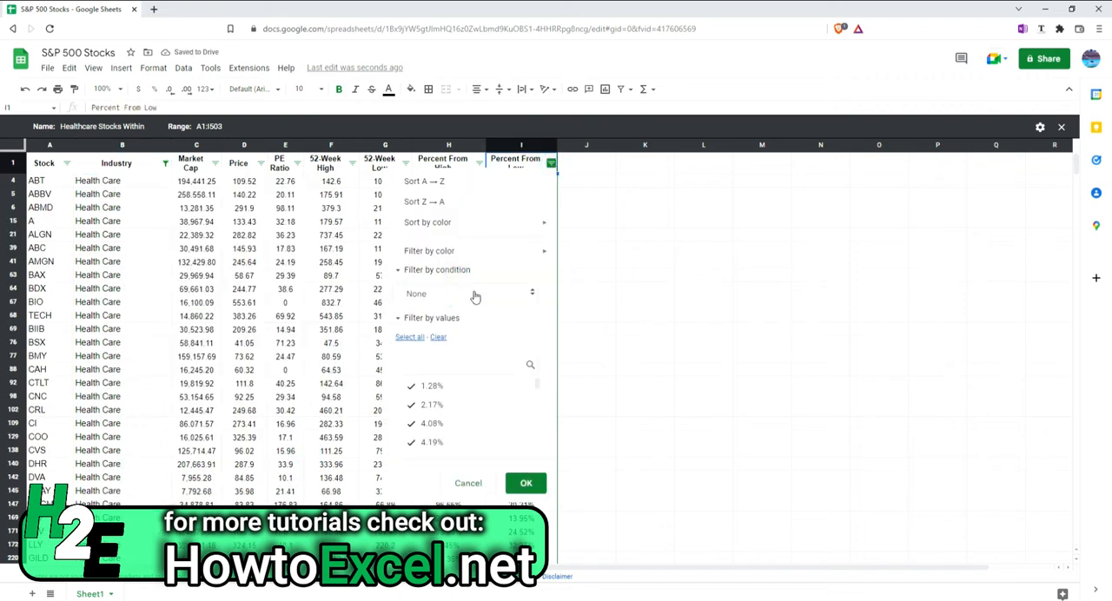
pyautogui.click(475, 297)
pyautogui.scroll(-3, 479, 419)
pyautogui.click(455, 462)
pyautogui.click(487, 321)
pyautogui.write('10')
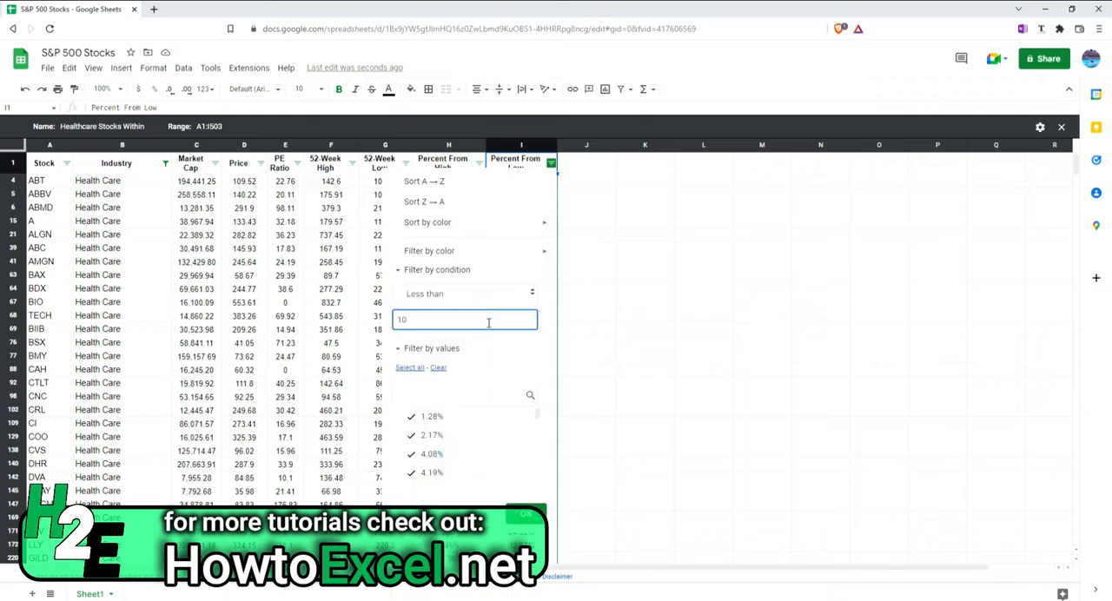
pyautogui.click(525, 515)
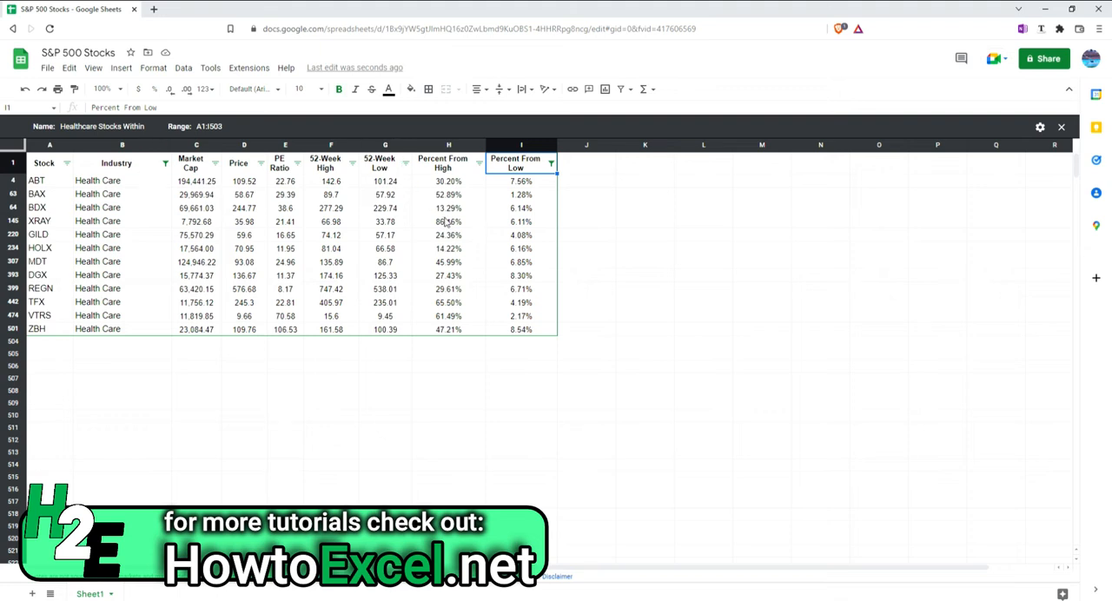
# Examine the filter view's options, and reapply the Healthcare Stocks Within 10% of Their 52-Week Lows view after closing it
pyautogui.click(1040, 128)
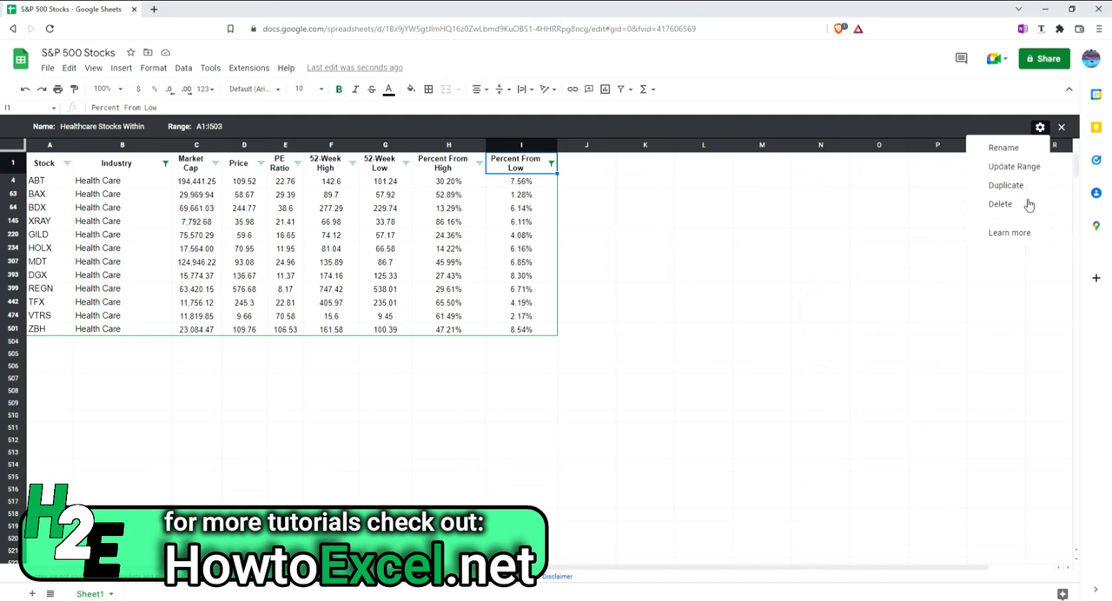
pyautogui.click(252, 198)
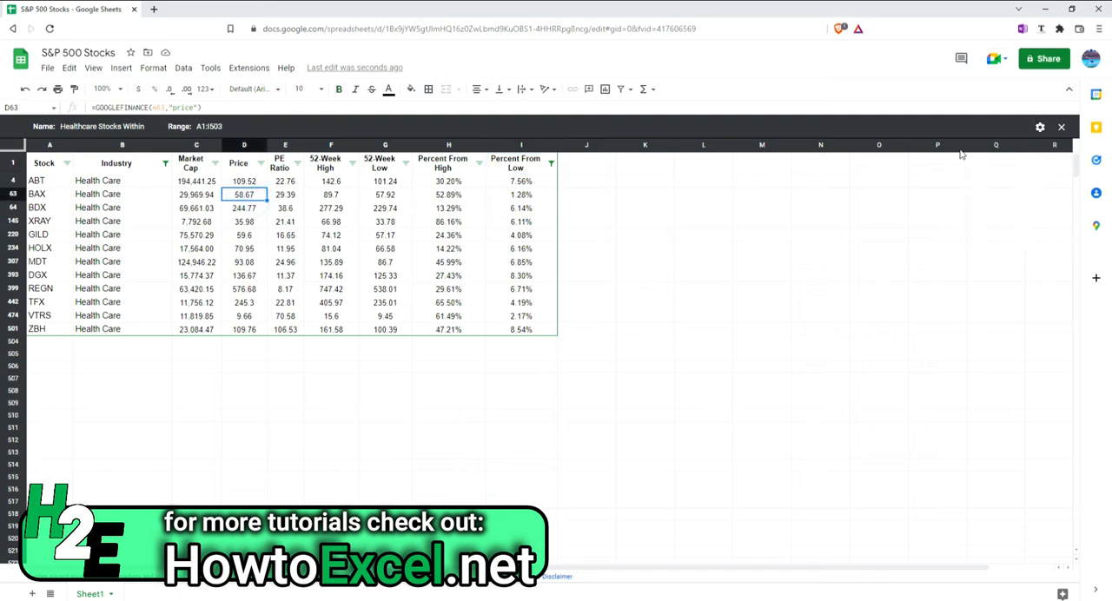
pyautogui.click(1061, 127)
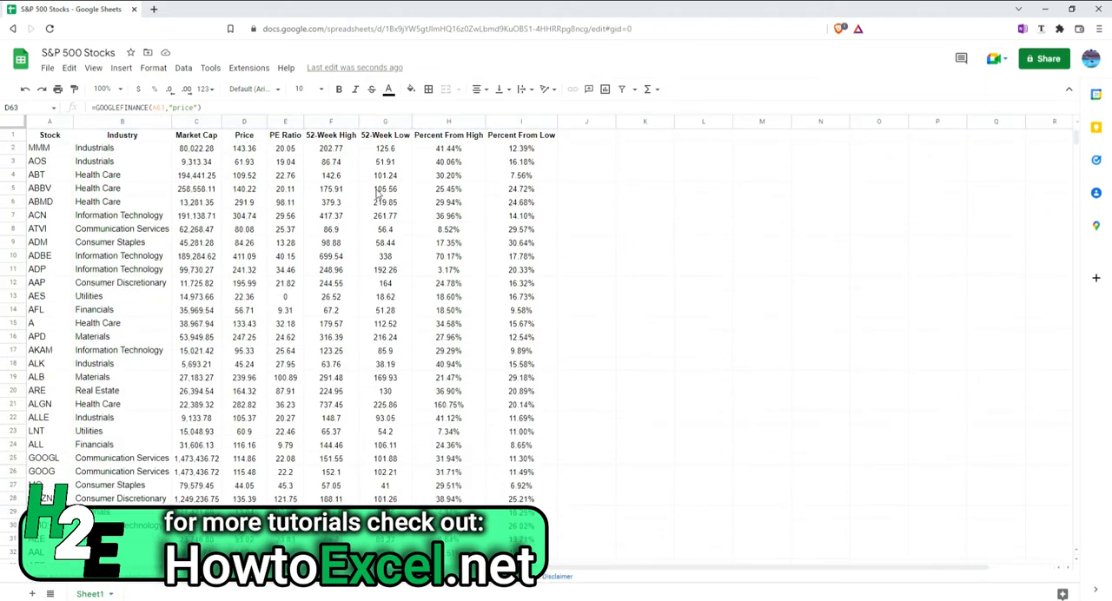
pyautogui.click(637, 91)
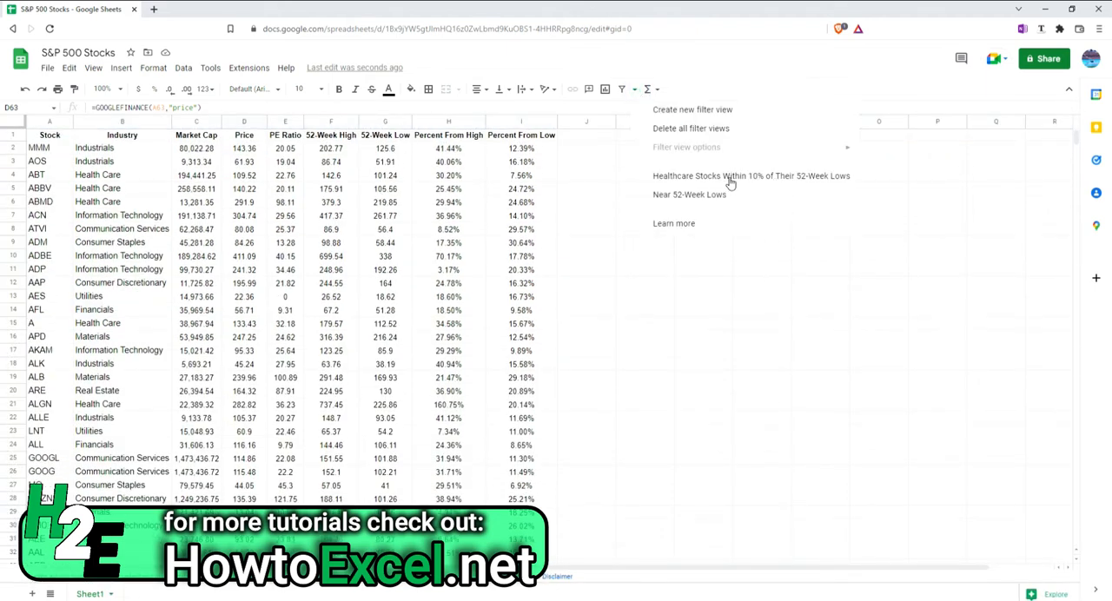
pyautogui.click(774, 179)
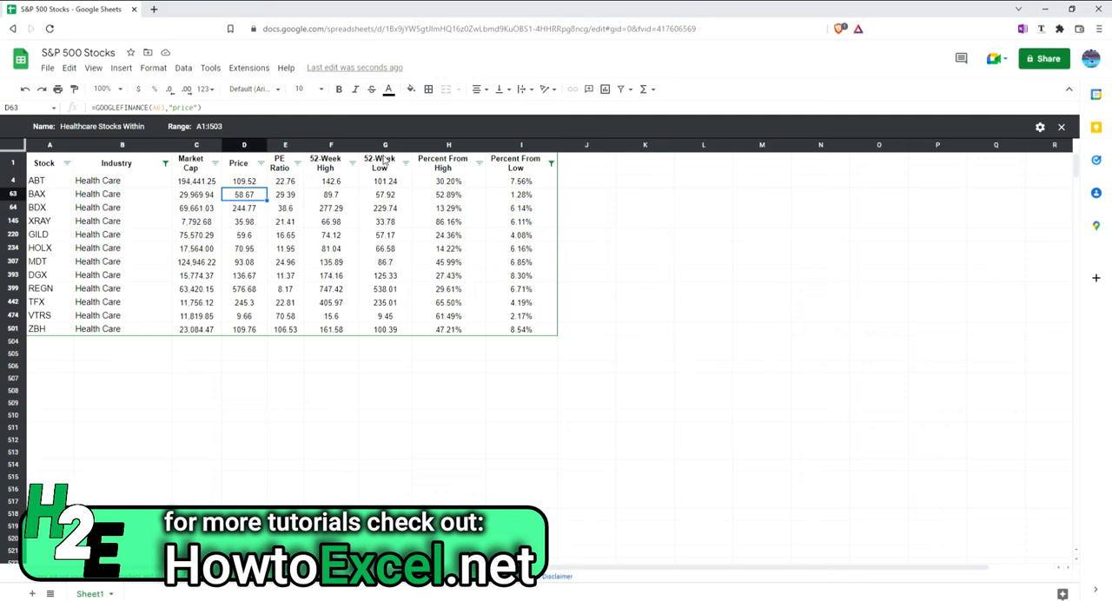
# Remove the less than 10% condition from the Percent From Low column and close the healthcare filter view
pyautogui.click(551, 164)
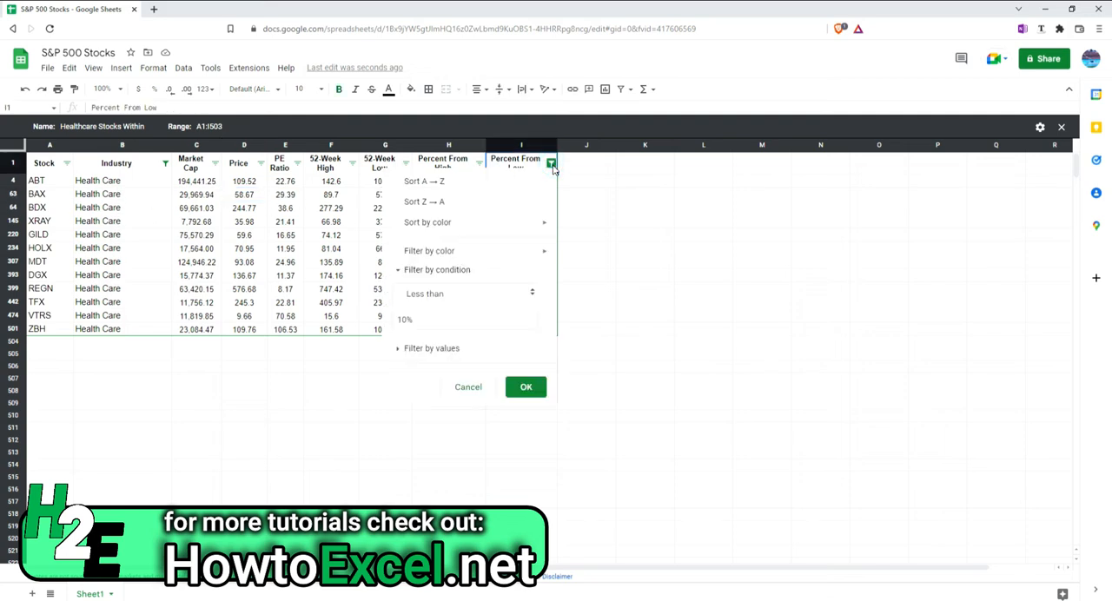
pyautogui.doubleClick(406, 322)
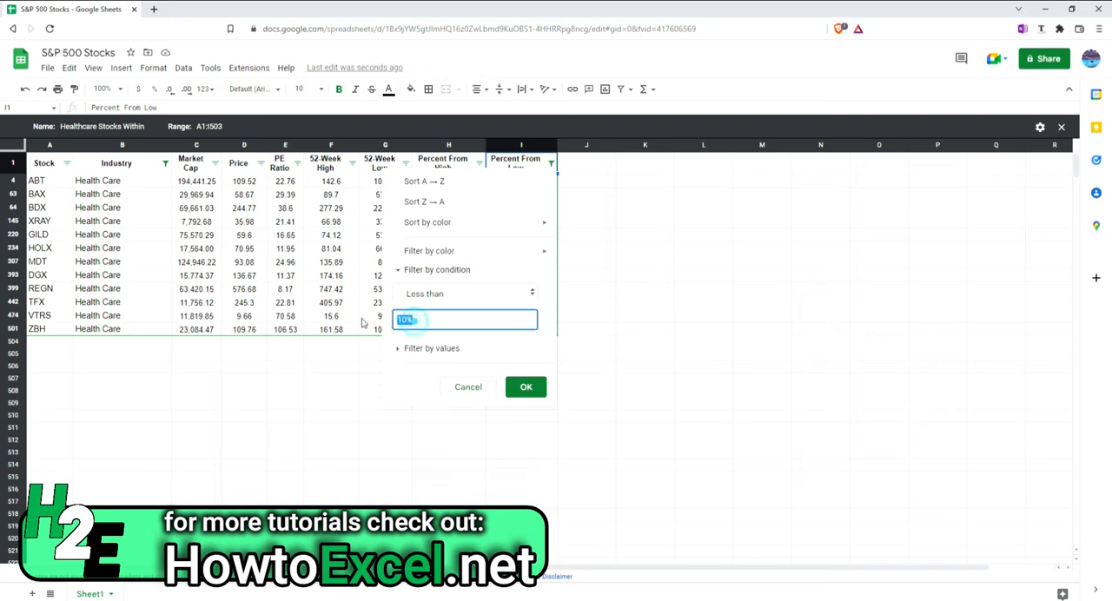
pyautogui.press('BackSpace')
pyautogui.click(526, 387)
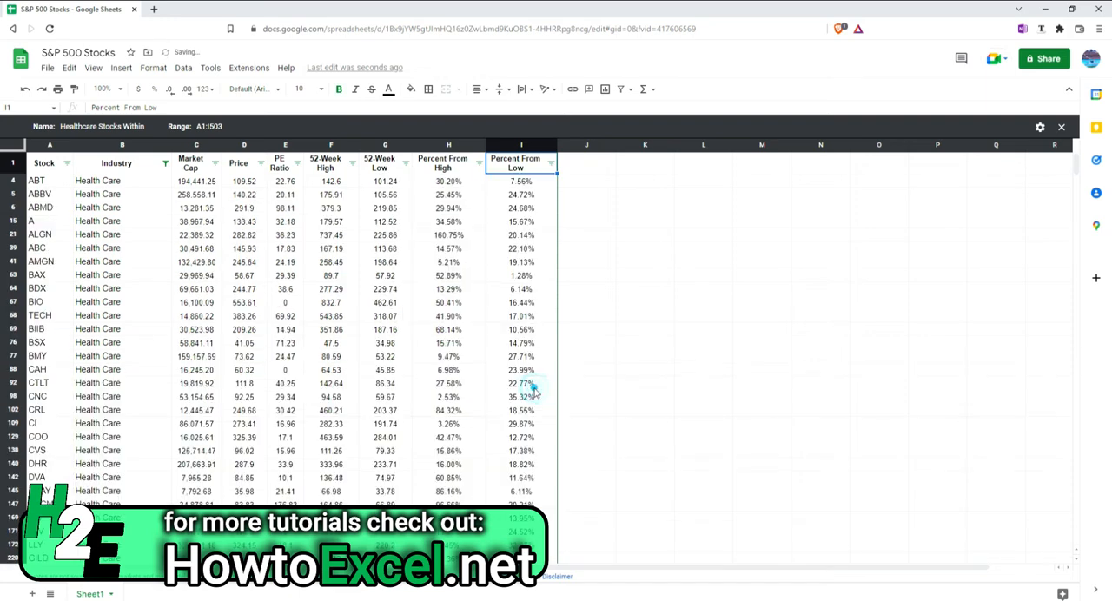
pyautogui.scroll(-5, 485, 278)
pyautogui.scroll(5, 486, 298)
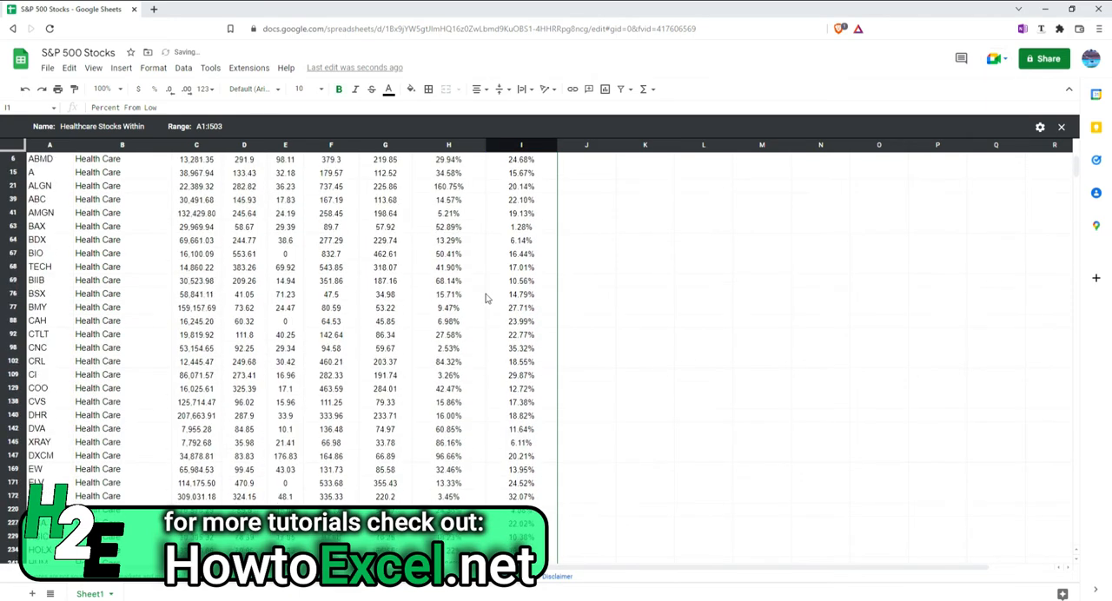
pyautogui.click(1061, 127)
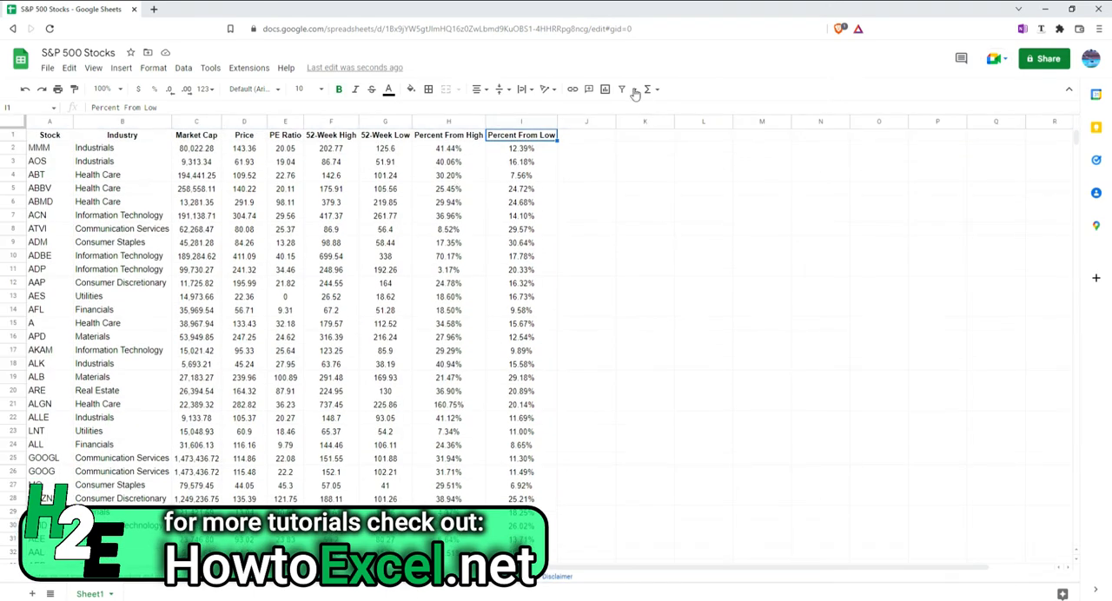
# Reopen the Healthcare Stocks Within 10% of Their 52-Week Lows filter view and look through its rows
pyautogui.click(634, 89)
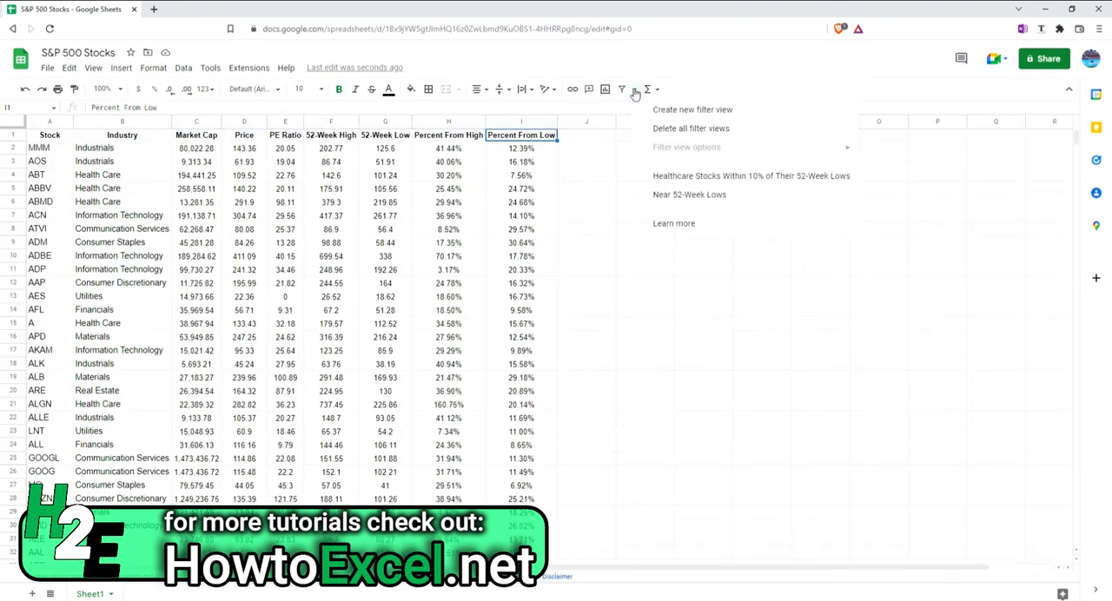
pyautogui.click(722, 179)
pyautogui.scroll(-5, 526, 250)
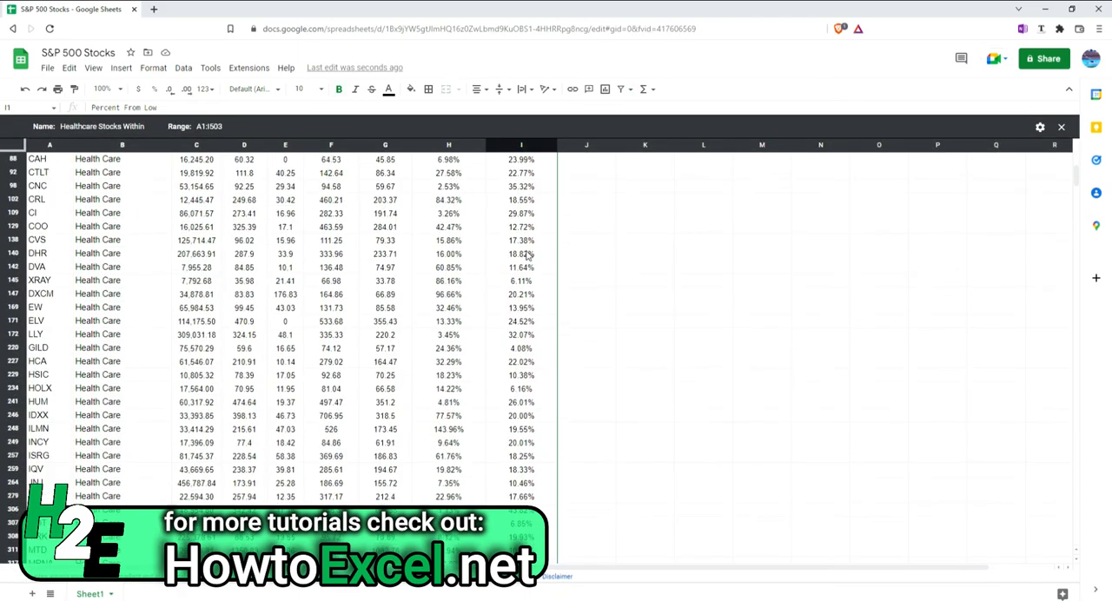
pyautogui.scroll(5, 526, 255)
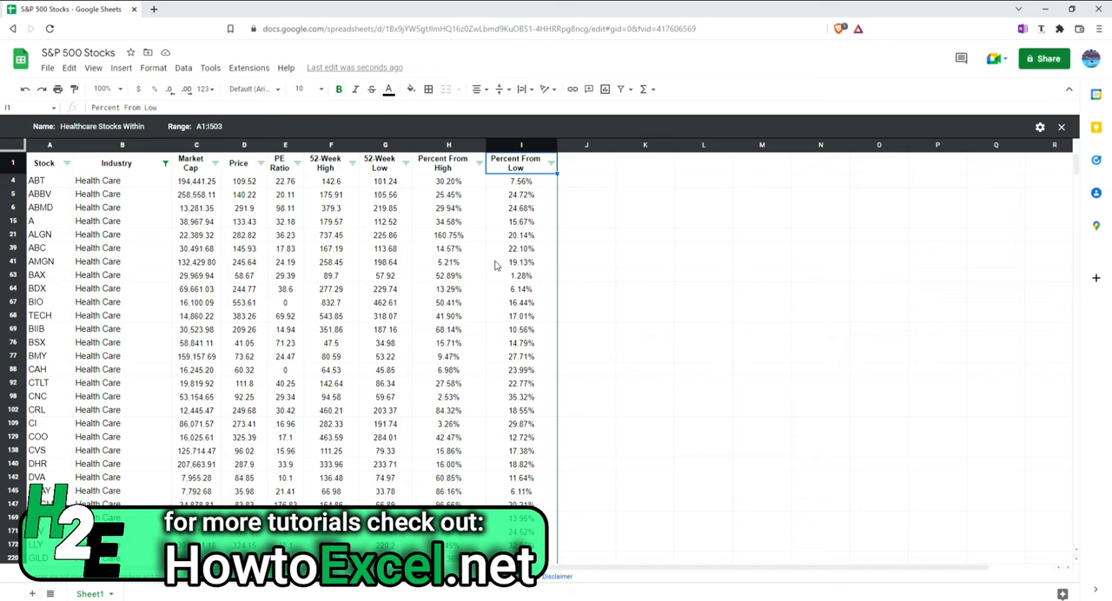
# Filter the Percent From Low column in the healthcare filter view by the condition less than 10%
pyautogui.click(551, 163)
pyautogui.click(437, 269)
pyautogui.click(462, 292)
pyautogui.scroll(-3, 478, 461)
pyautogui.click(479, 472)
pyautogui.click(490, 316)
pyautogui.write('10')
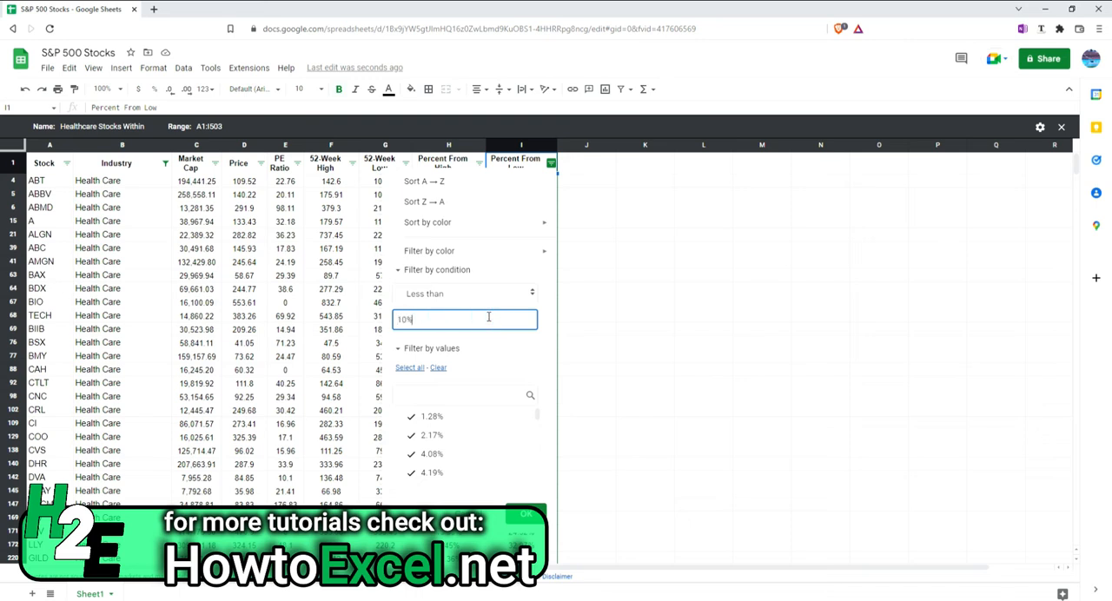
pyautogui.write('%')
pyautogui.click(526, 514)
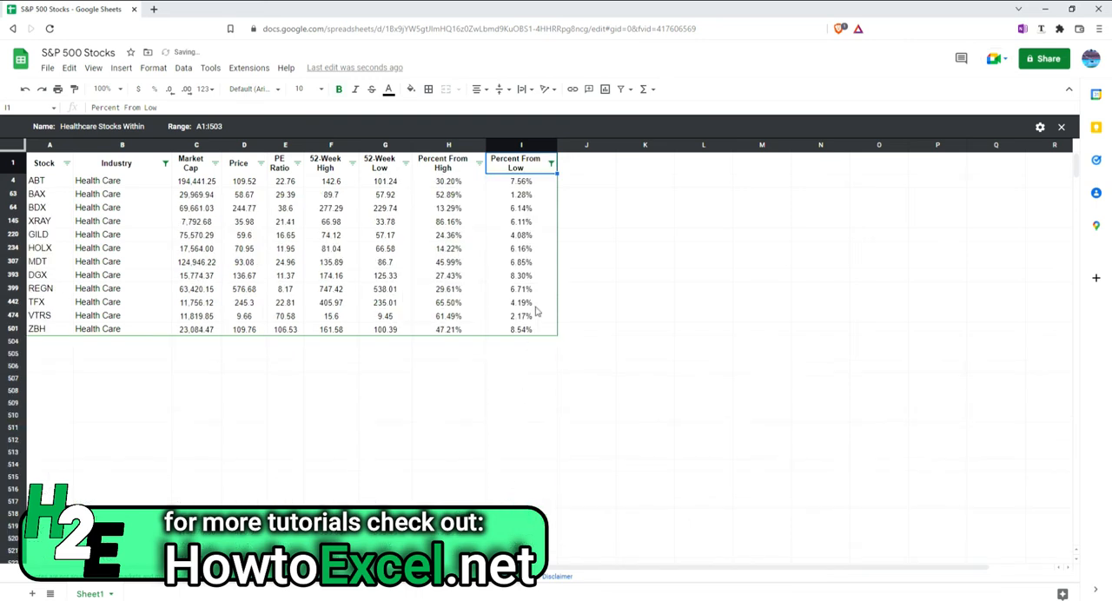
# Close the healthcare filter view and apply it again from the saved filter views to check its saved conditions
pyautogui.click(436, 250)
pyautogui.click(1061, 127)
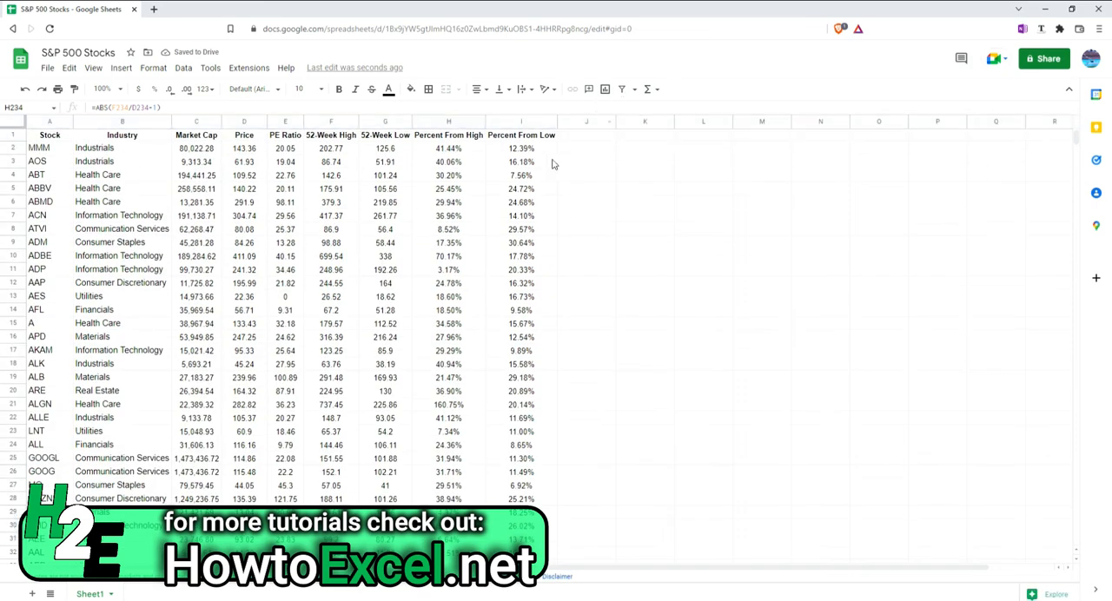
pyautogui.click(636, 92)
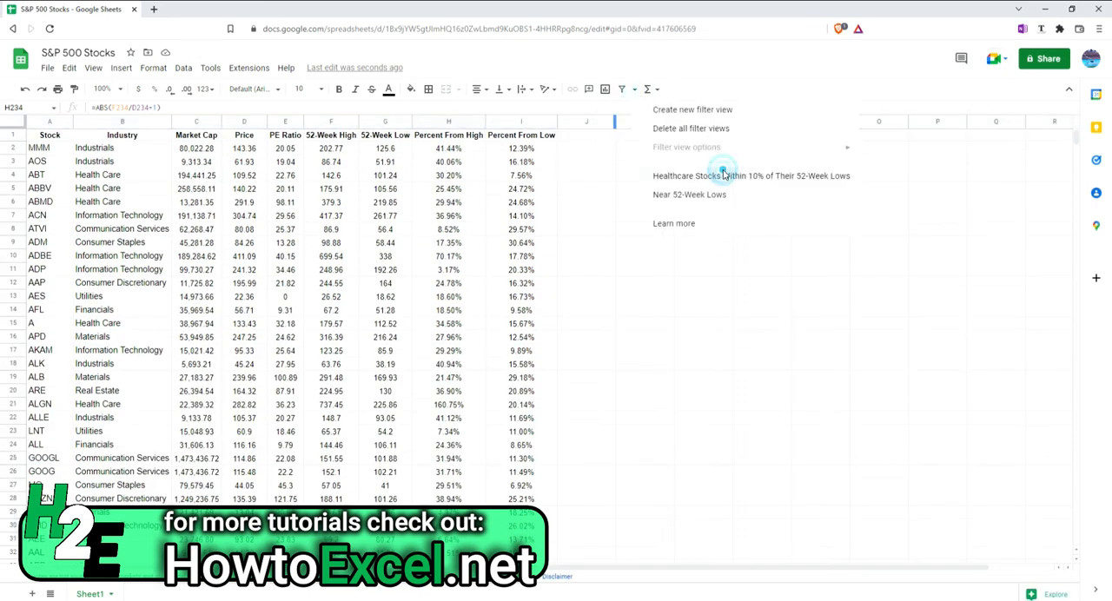
pyautogui.click(723, 172)
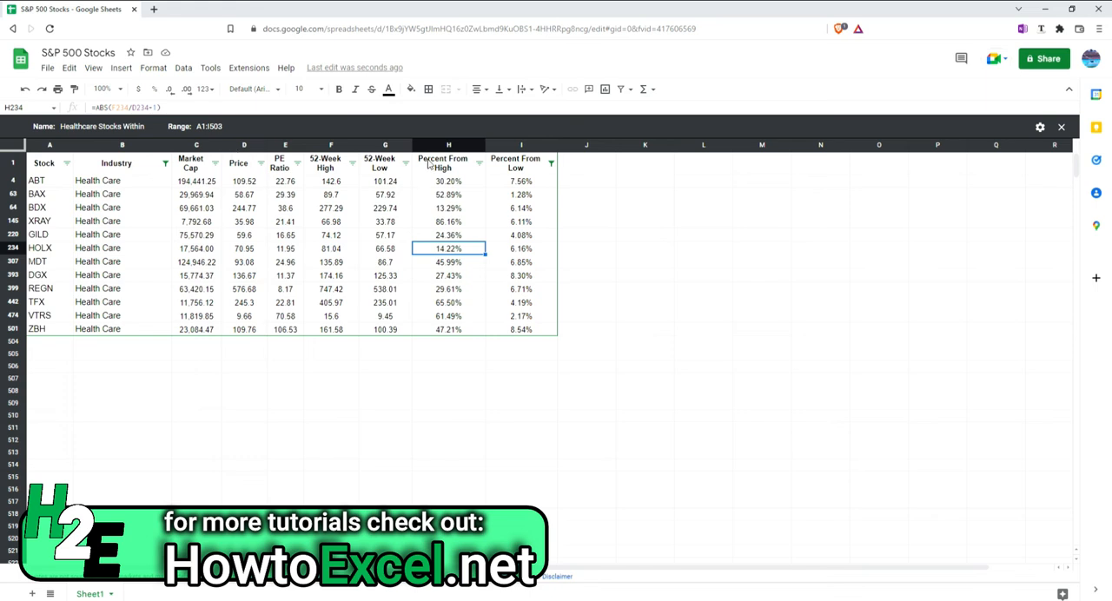
# Extend the range of the healthcare filter view to A1:I999
pyautogui.click(1040, 127)
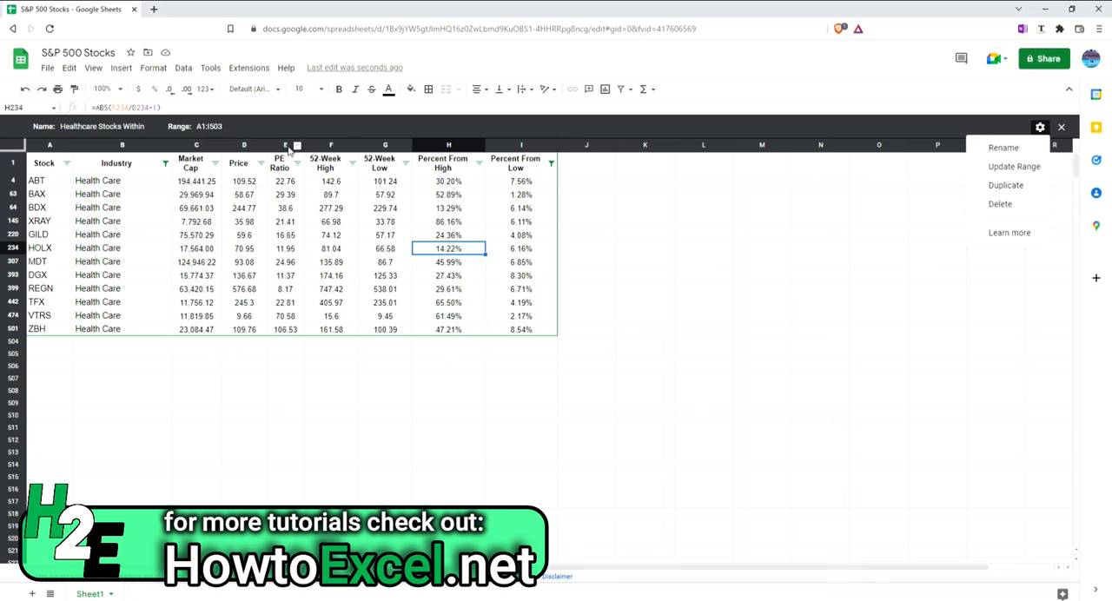
pyautogui.click(252, 126)
pyautogui.moveTo(252, 125); pyautogui.dragTo(152, 127)
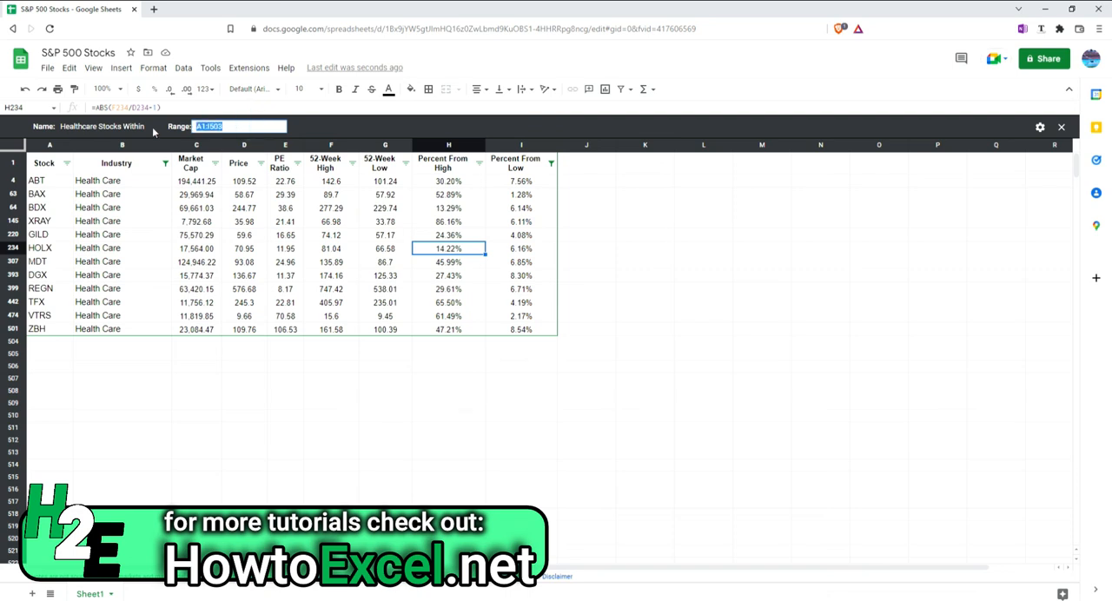
pyautogui.write('A1:I999')
pyautogui.press('Return')
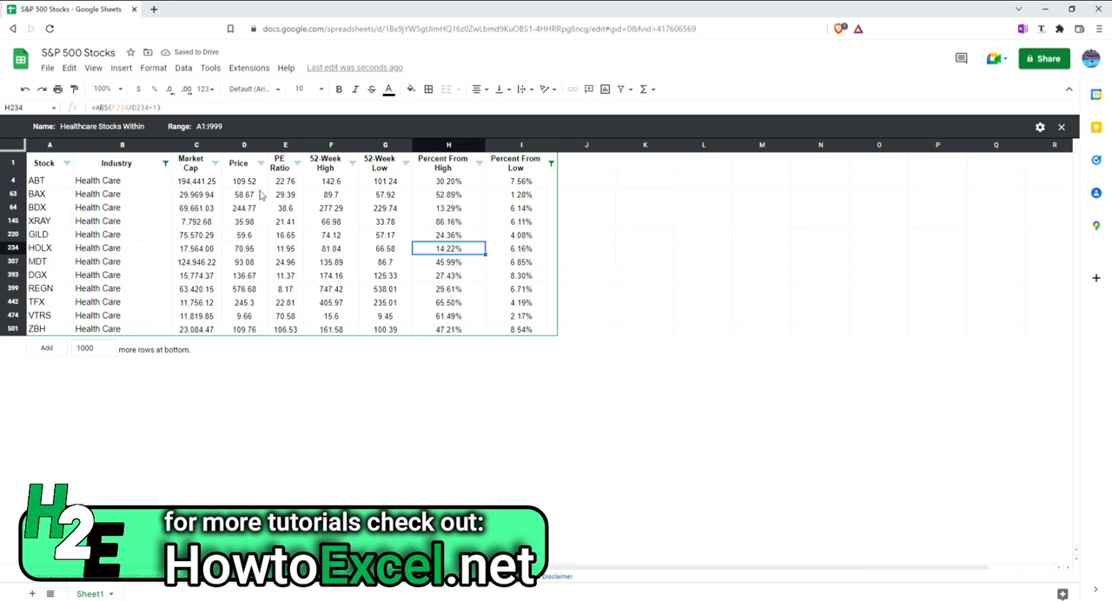
# Delete the Healthcare Stocks Within 10% of Their 52-Week Lows filter view
pyautogui.click(1039, 127)
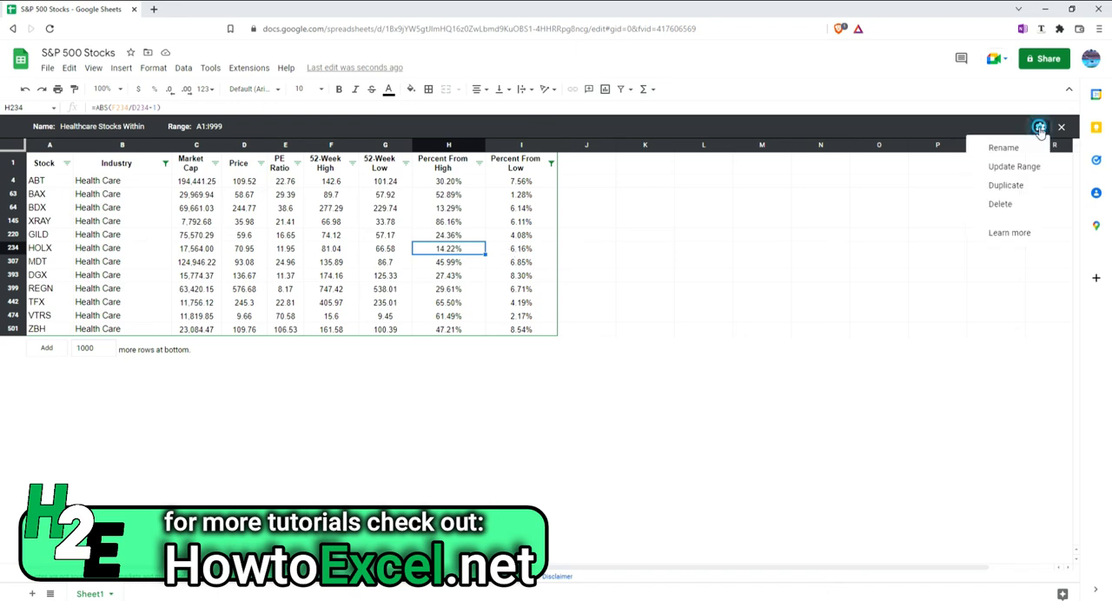
pyautogui.click(1019, 212)
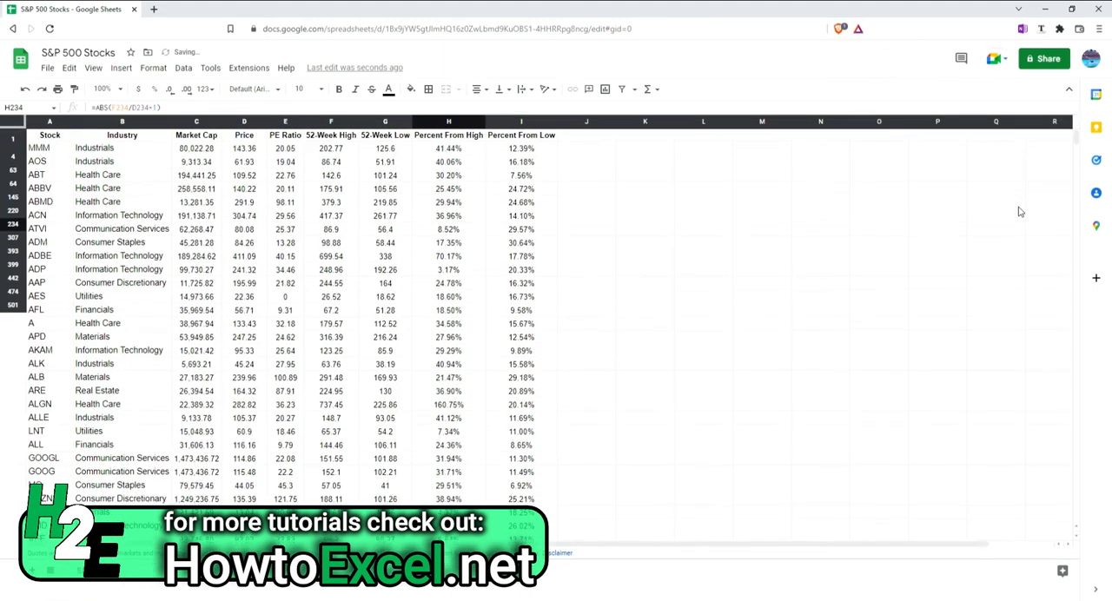
pyautogui.click(330, 242)
# Check the list of saved filter views and apply Near 52-Week Lows to the sheet
pyautogui.click(635, 90)
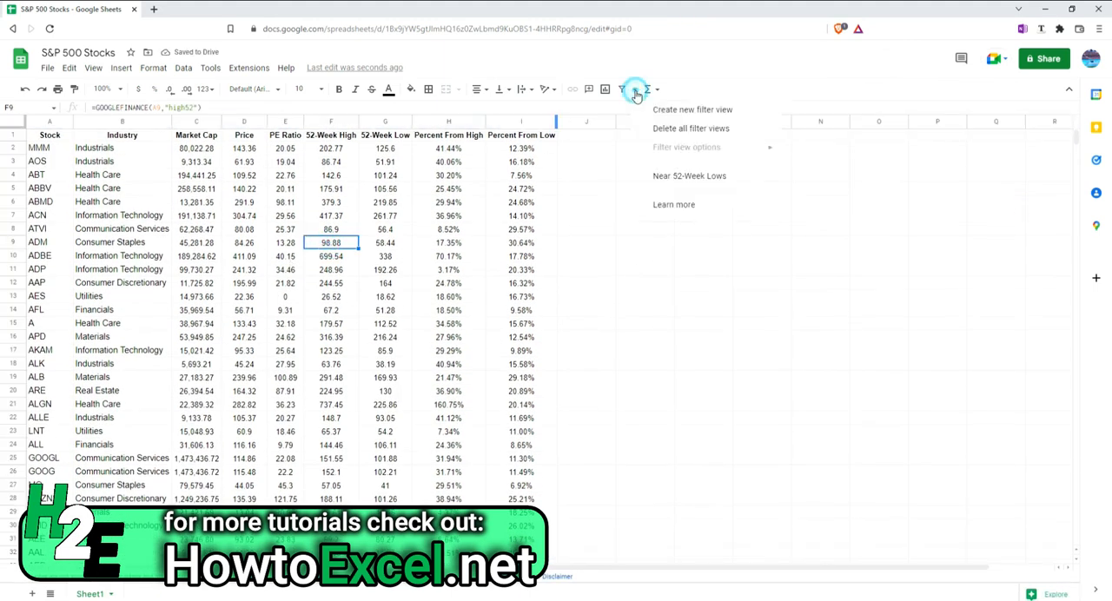
pyautogui.click(184, 67)
pyautogui.moveTo(243, 158)
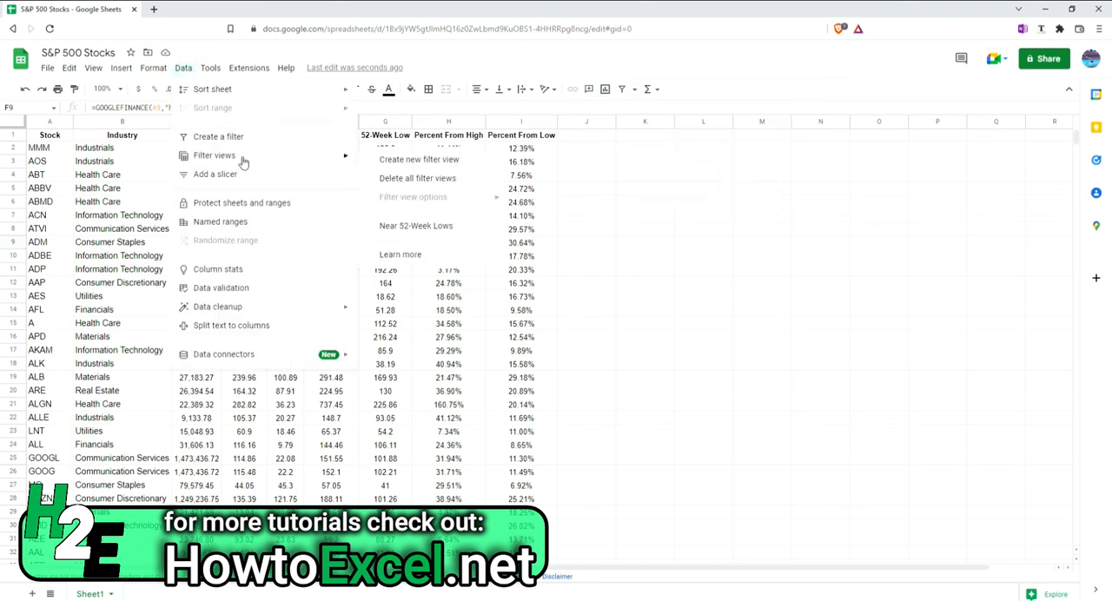
pyautogui.click(438, 226)
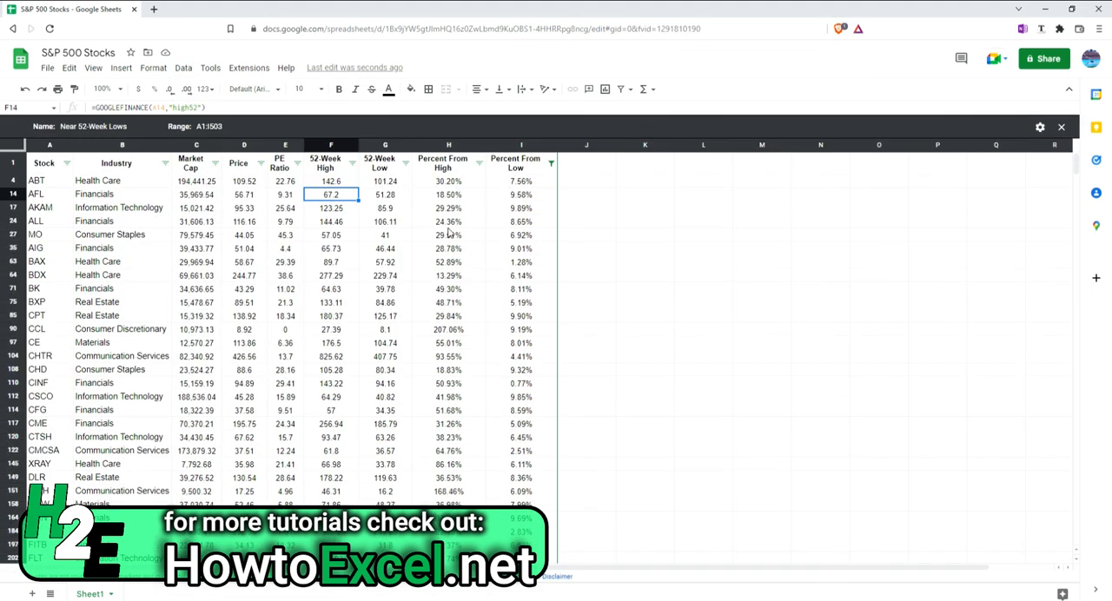